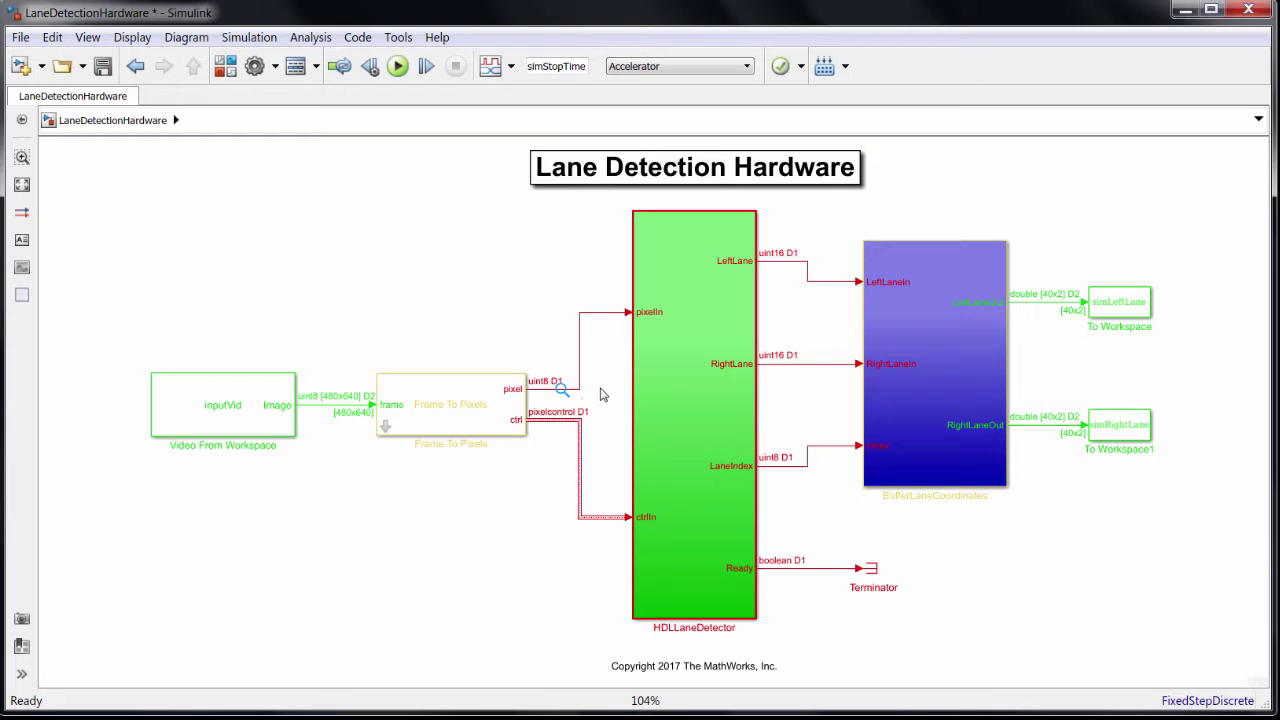
Step: Open HDLLaneDetector, look inside LaneDetection, then return to the HDLLaneDetector level
scroll(601, 395, "up", 5)
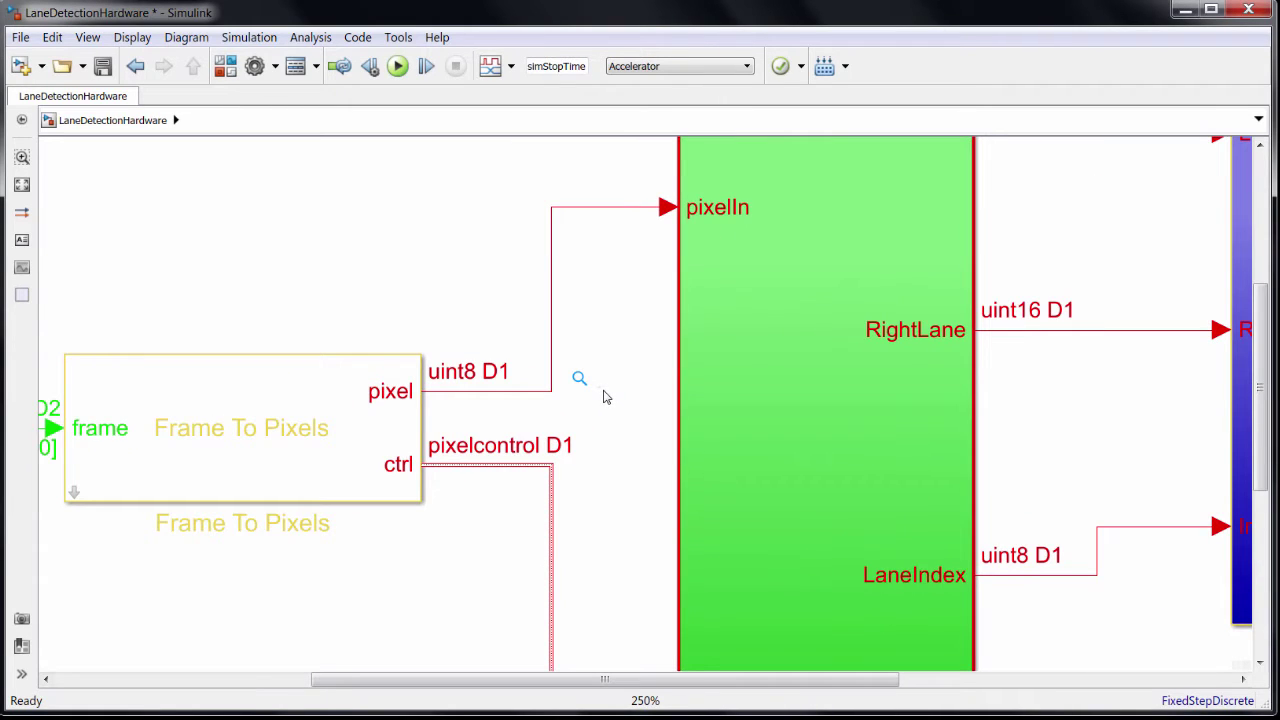
double_click(729, 285)
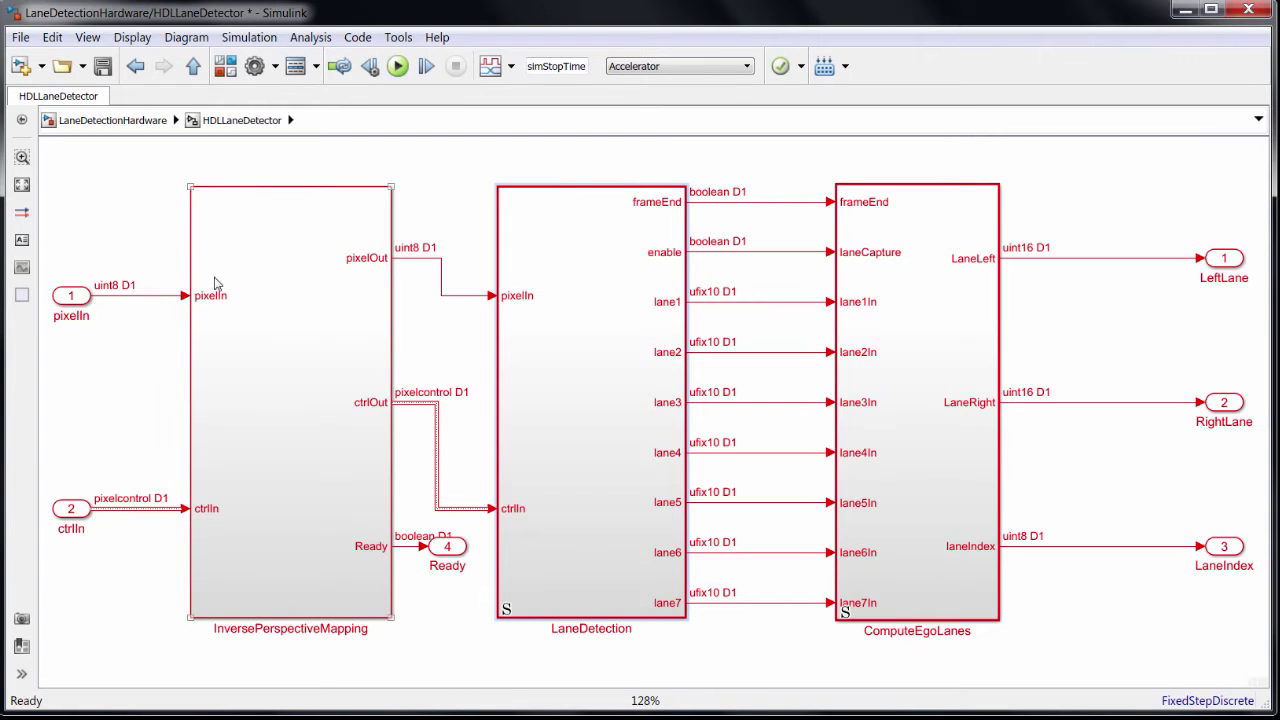
double_click(548, 300)
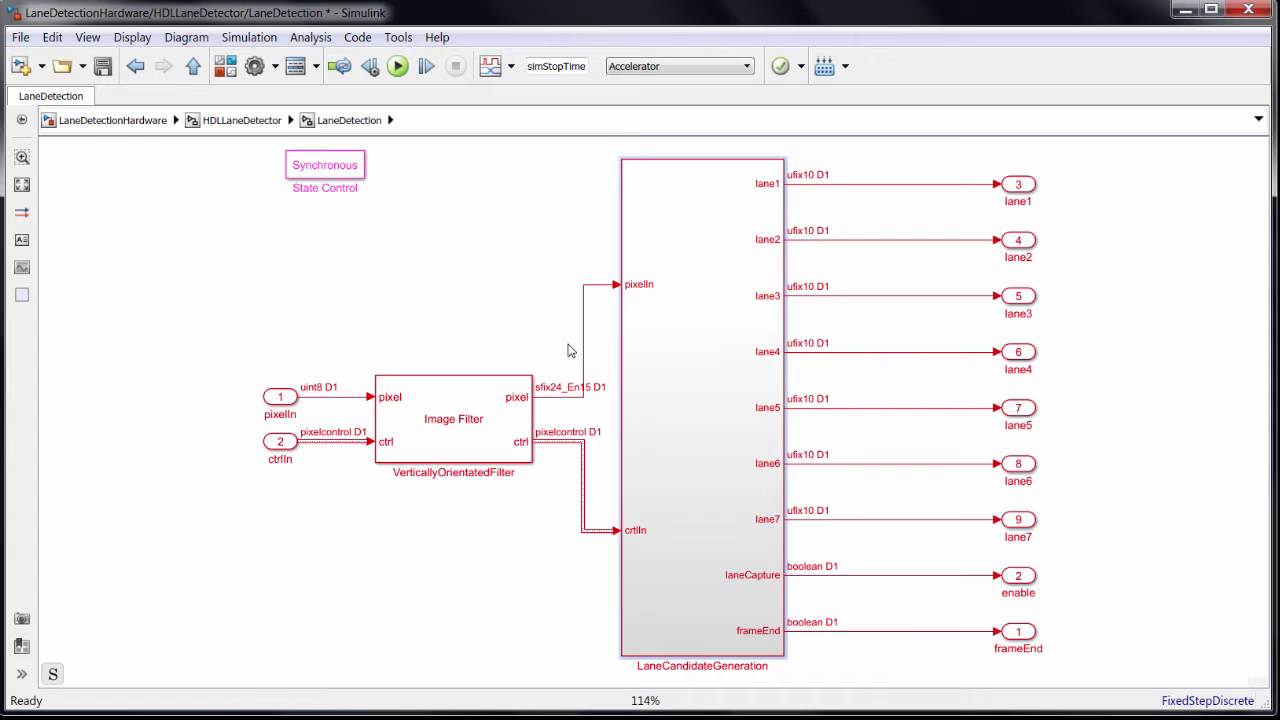
scroll(622, 403, "up", 4)
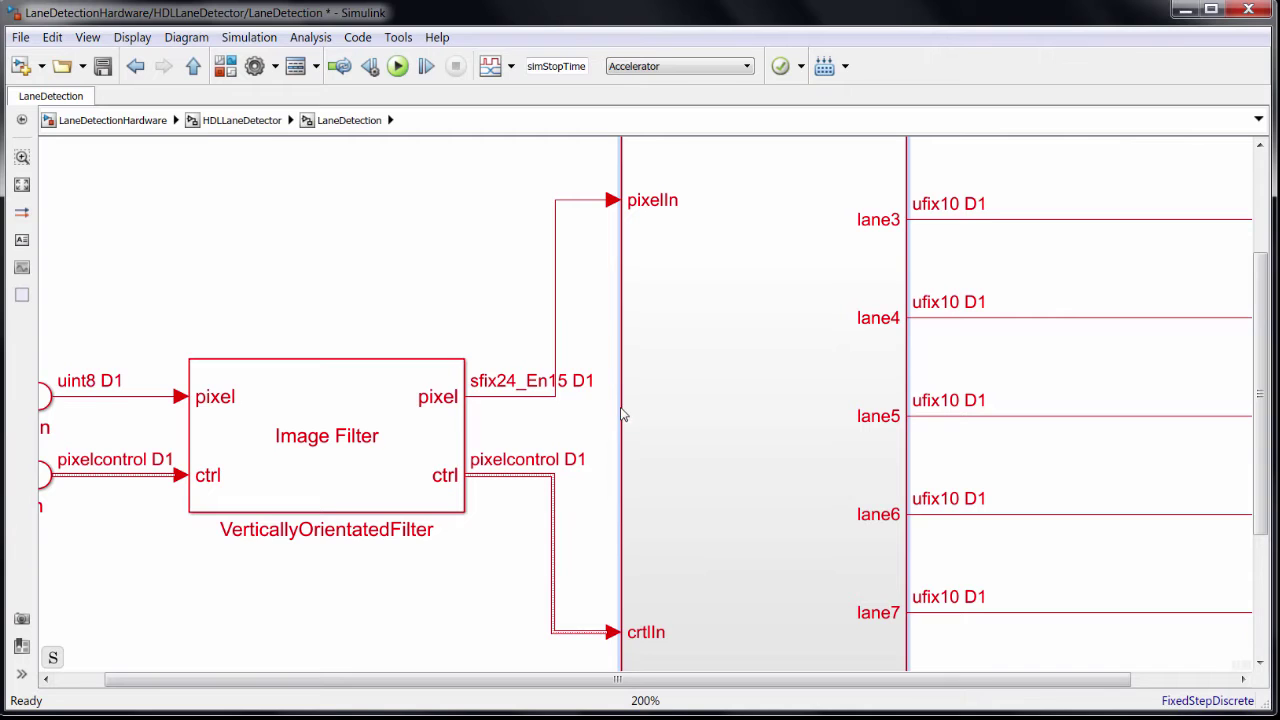
key("Escape")
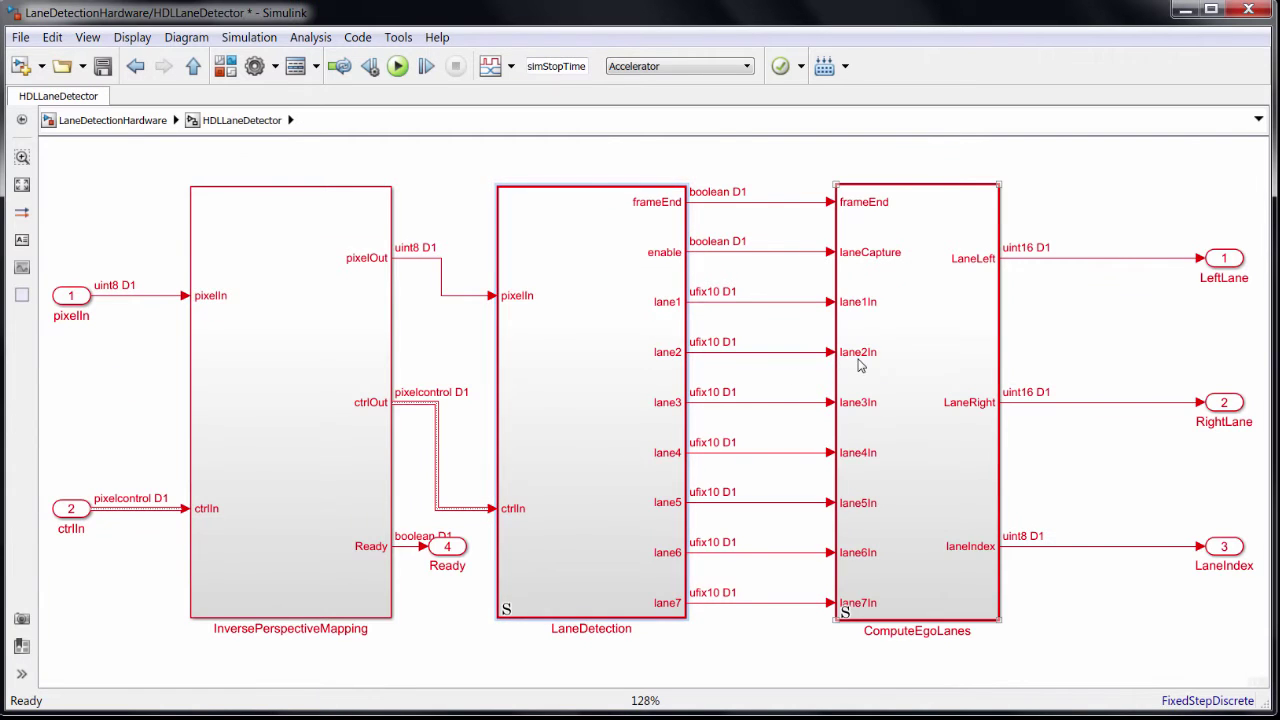
Step: Drill into ComputeEgoLanes > OutlierRemoval > AverageRightWidth and zoom to the adder tree and 1/16 gain
double_click(860, 363)
double_click(860, 365)
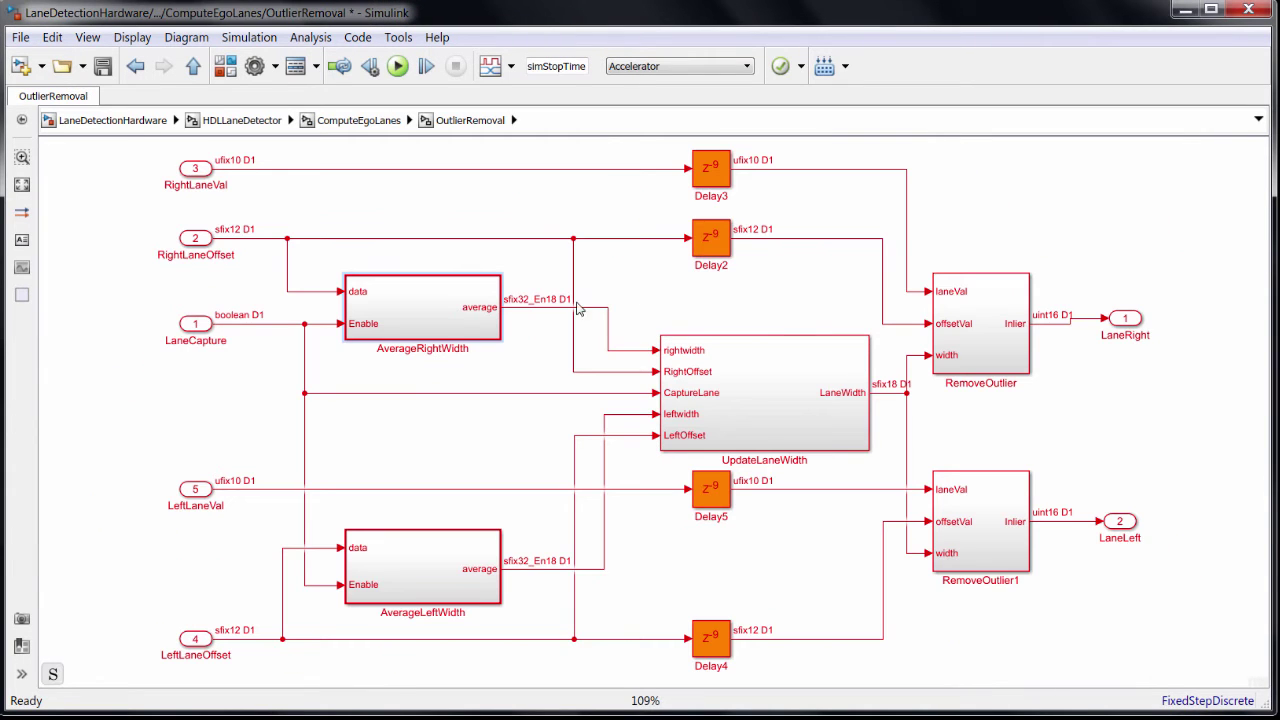
double_click(446, 294)
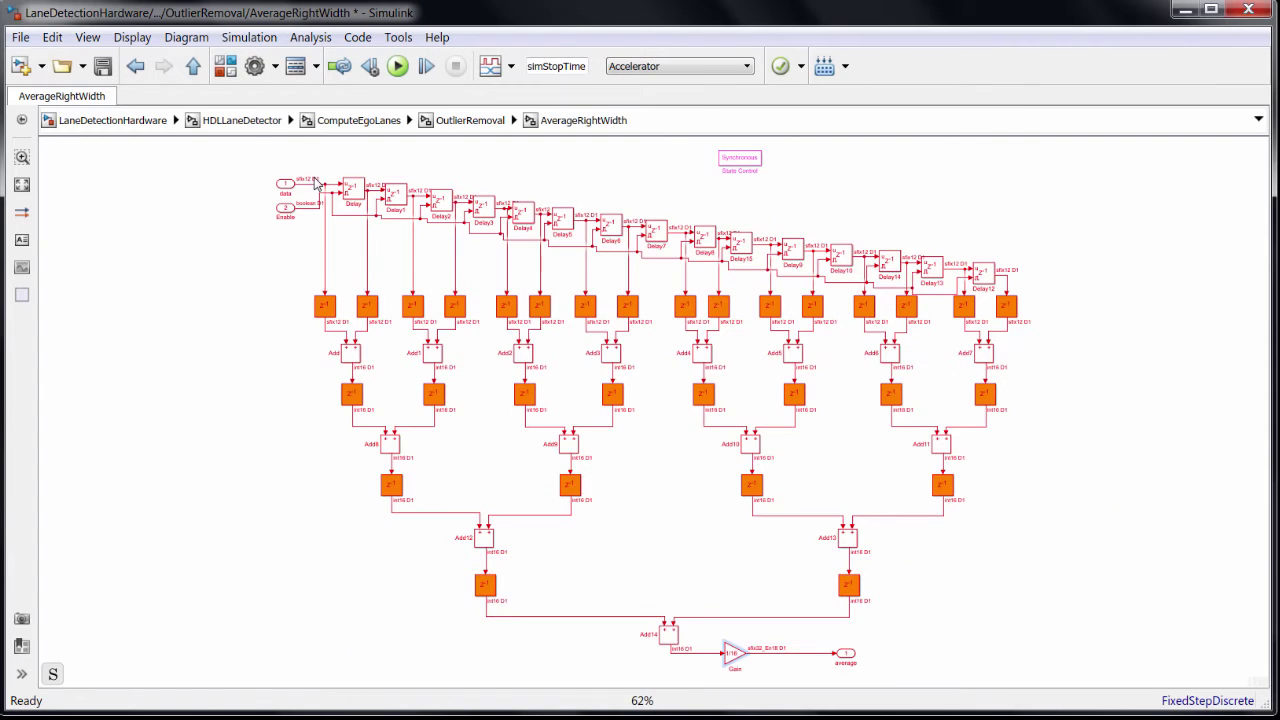
scroll(314, 290, "up", 2)
scroll(402, 158, "up", 1)
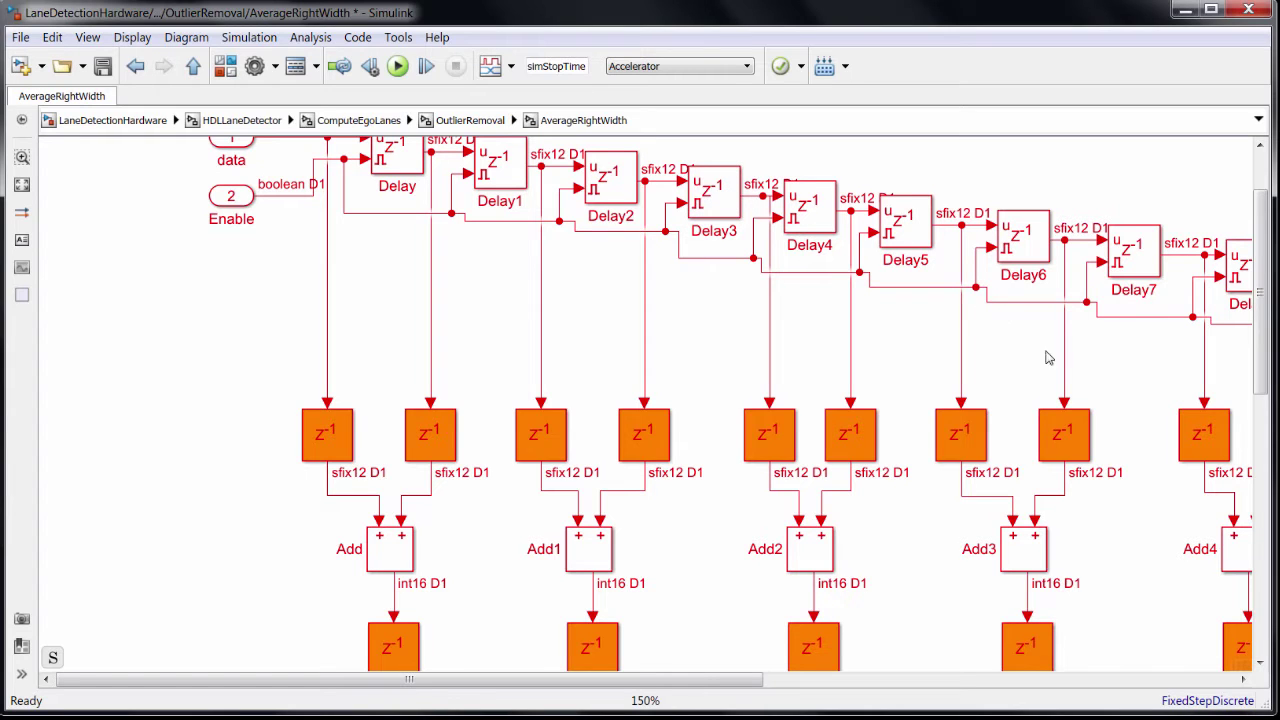
left_click(1264, 520)
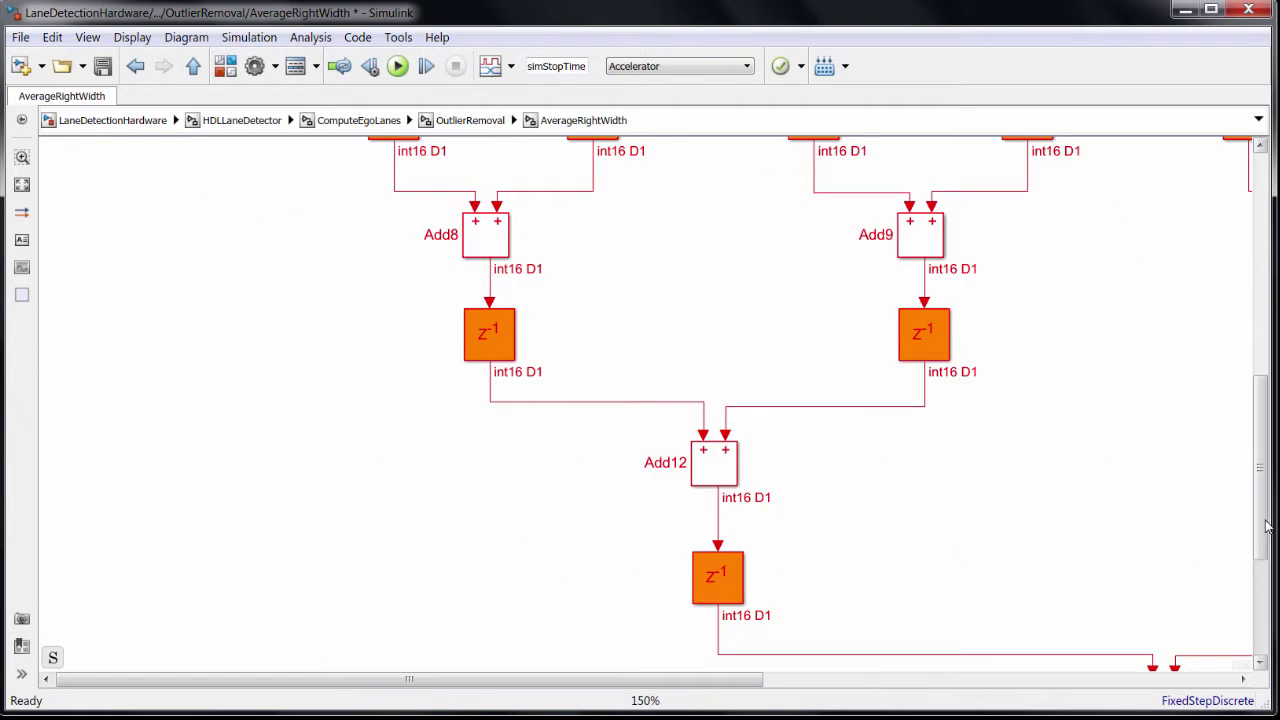
left_click(1220, 684)
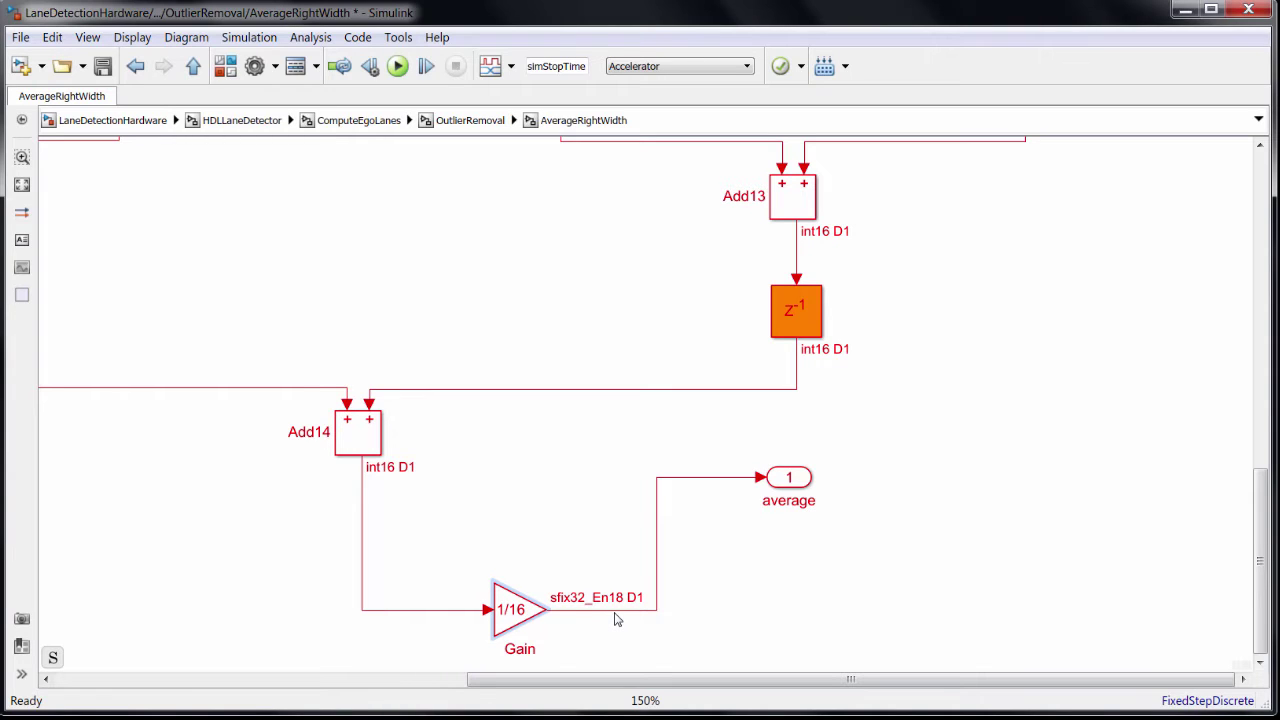
Step: Enter fixdt(0,12,0) as the 1/16 Gain block's output data type under Signal Attributes
left_click(533, 620)
double_click(533, 620)
left_click(432, 249)
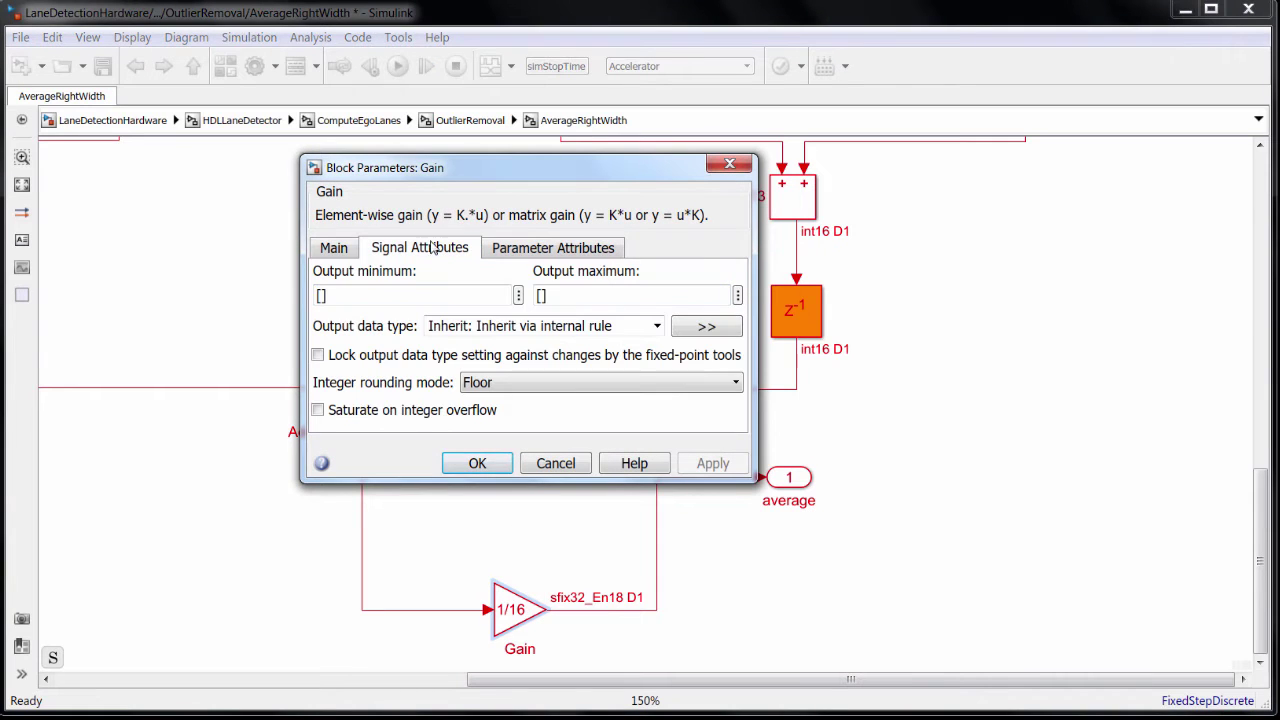
left_click(476, 330)
type("fi")
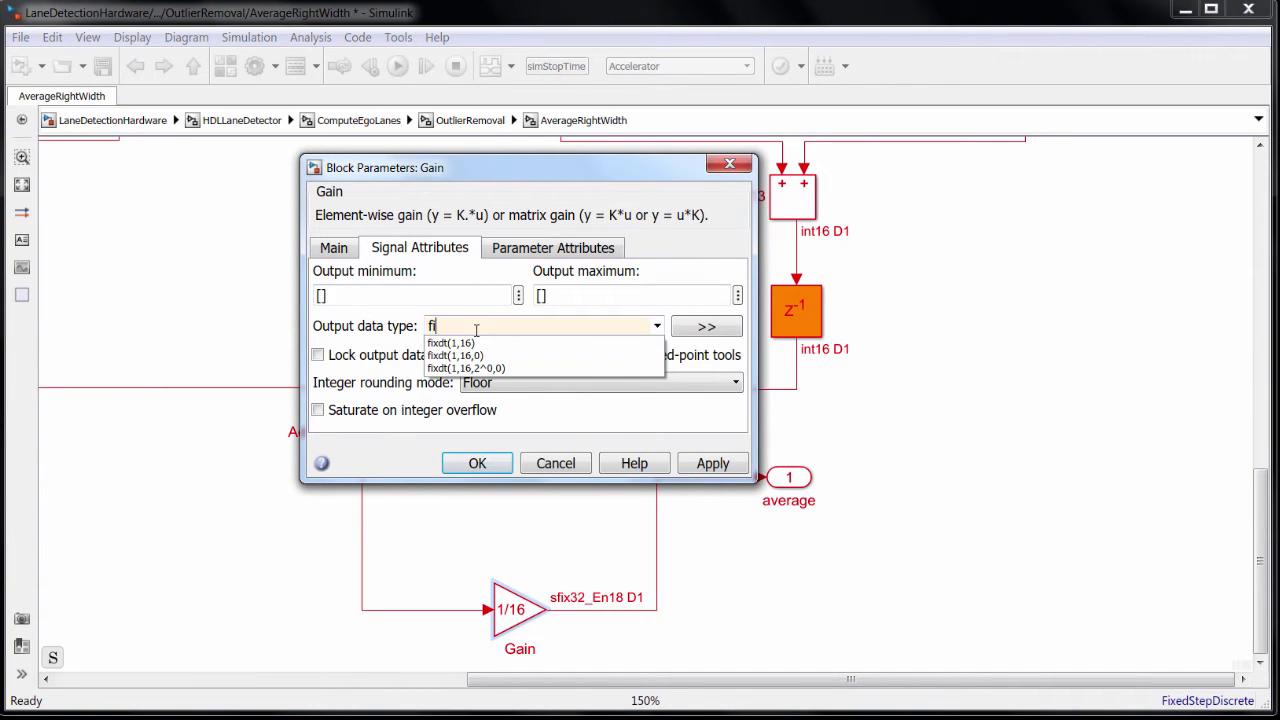
type("xdt(0")
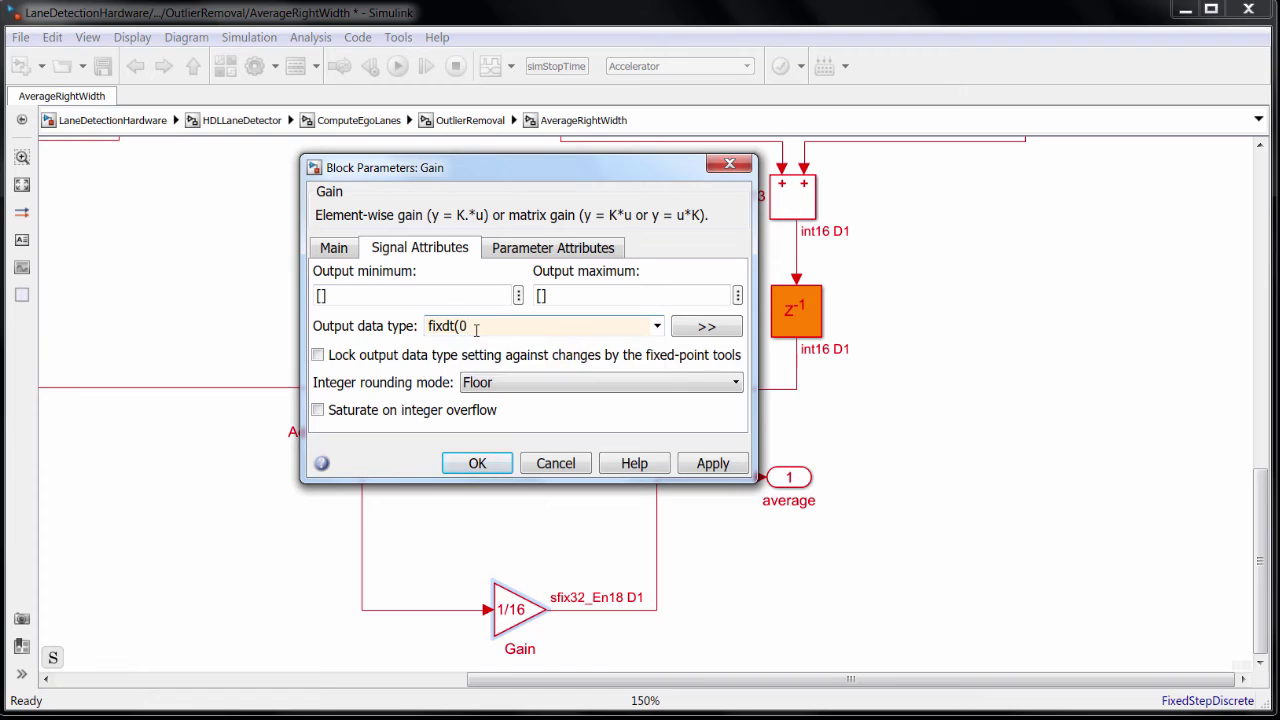
type(",12,0)")
key("Return")
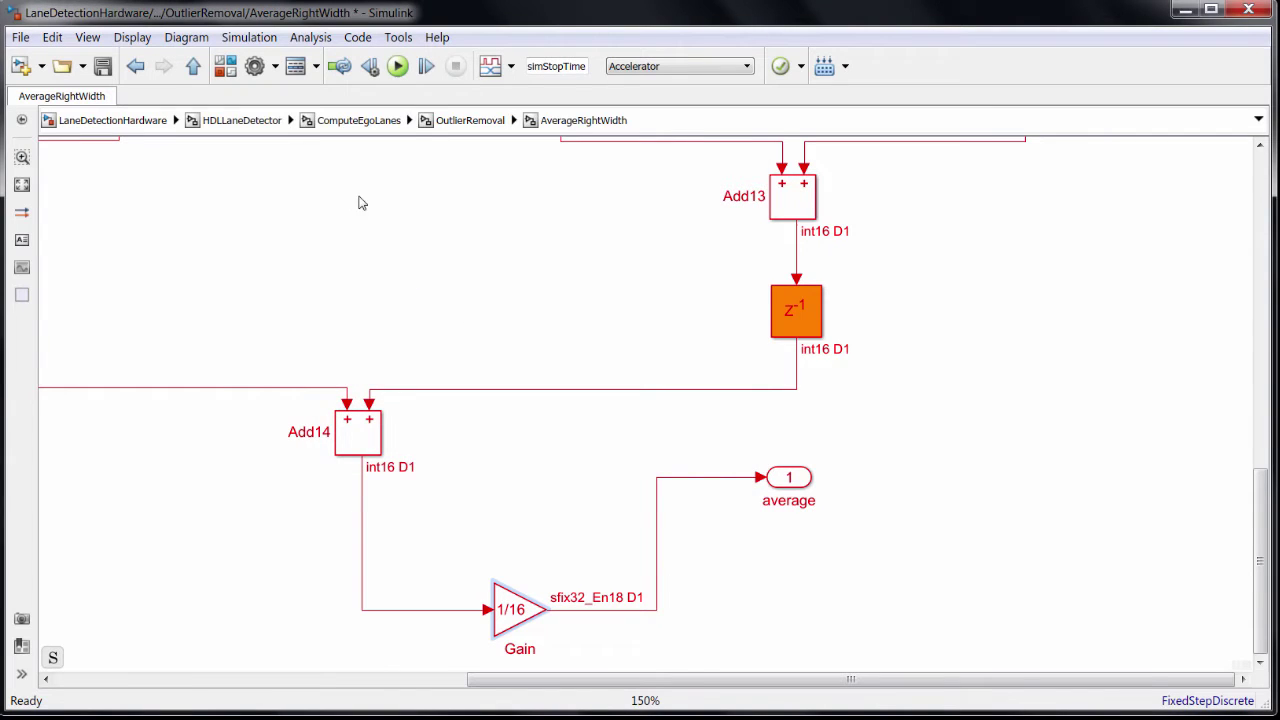
Step: Open UpdateLaneWidth from OutlierRemoval, check Gain1, and update the diagram with Ctrl+D
left_click(192, 66)
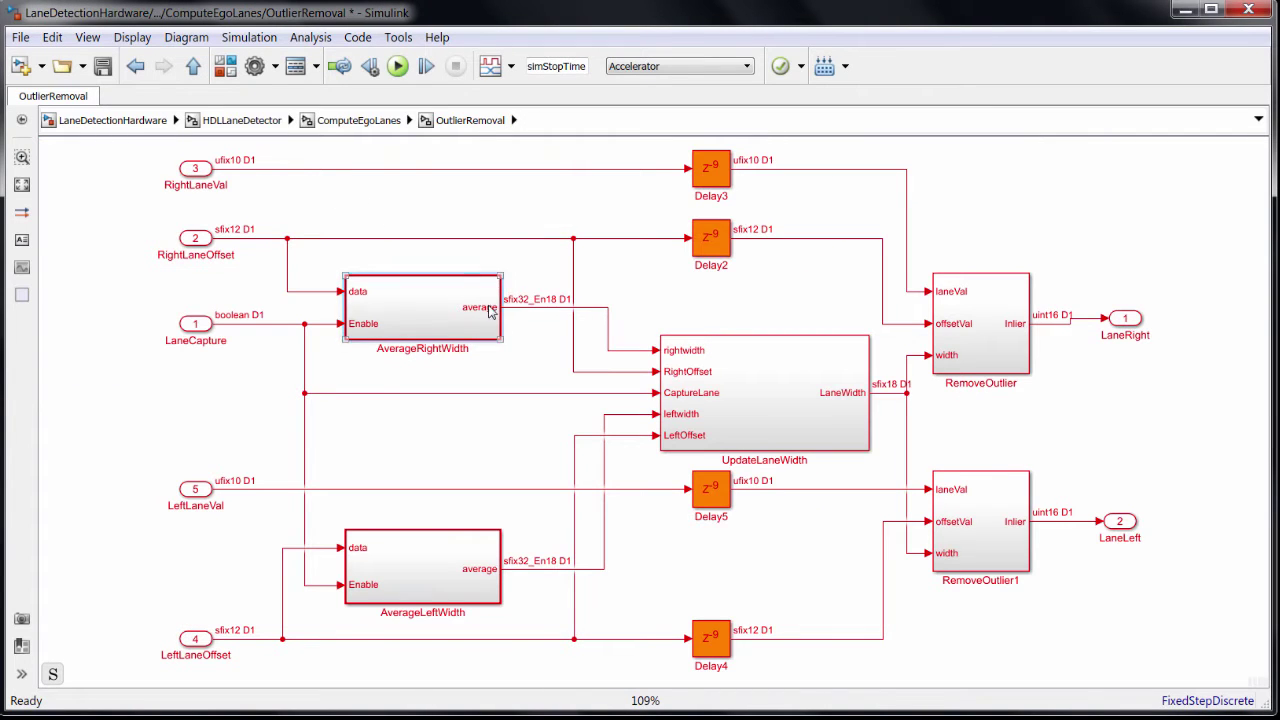
left_click(670, 368)
double_click(670, 368)
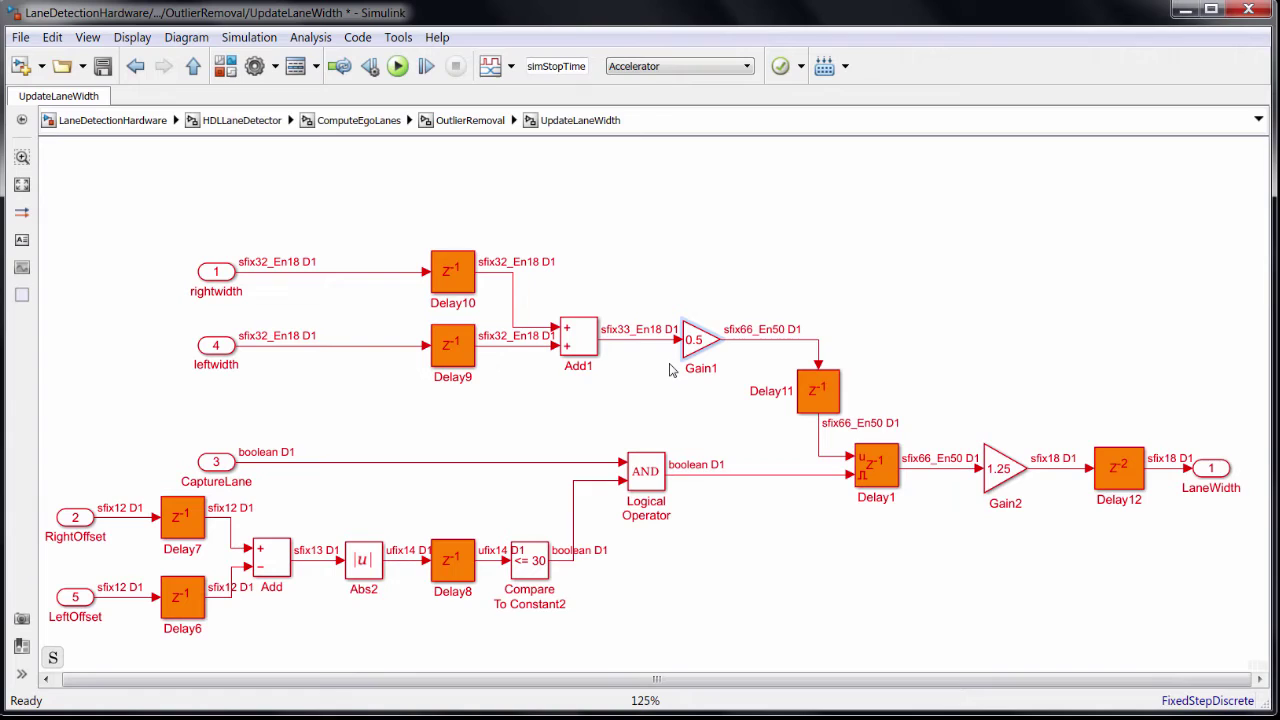
left_click(697, 342)
left_click(739, 352)
key("ctrl+d")
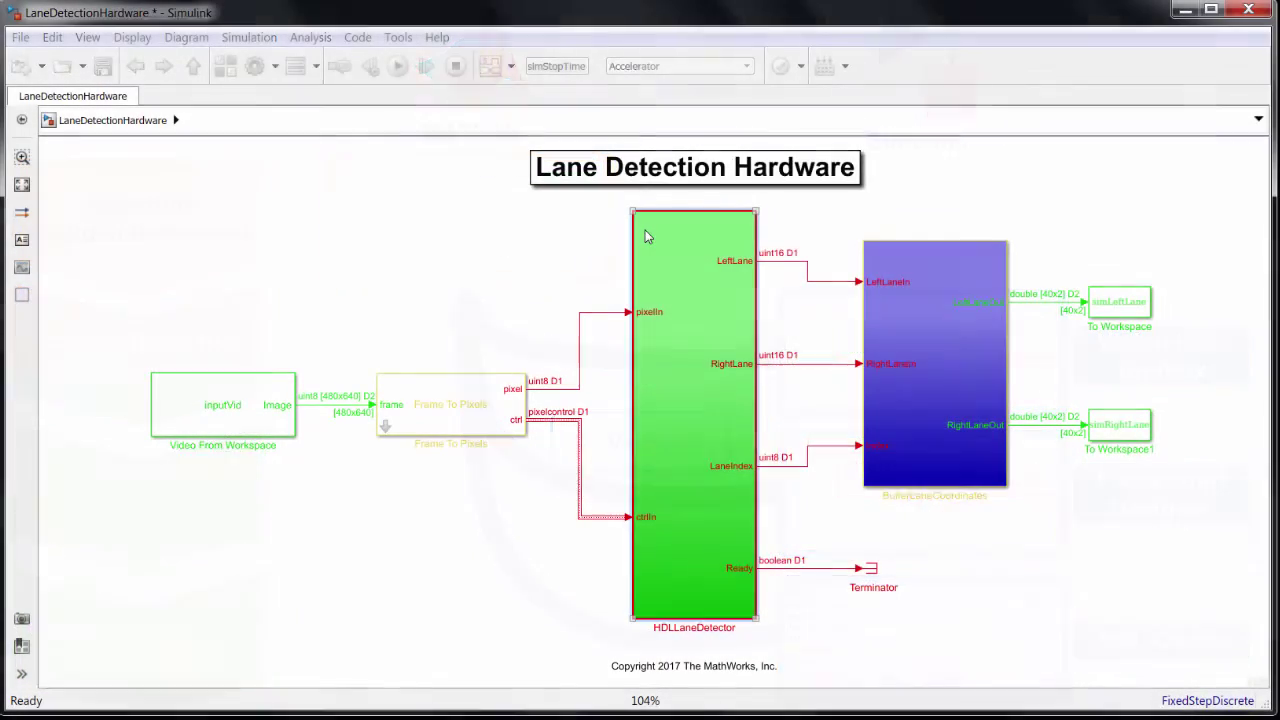
Step: Bring up the HDLLaneDetector block's context menu to reach its HDL Code options
right_click(646, 237)
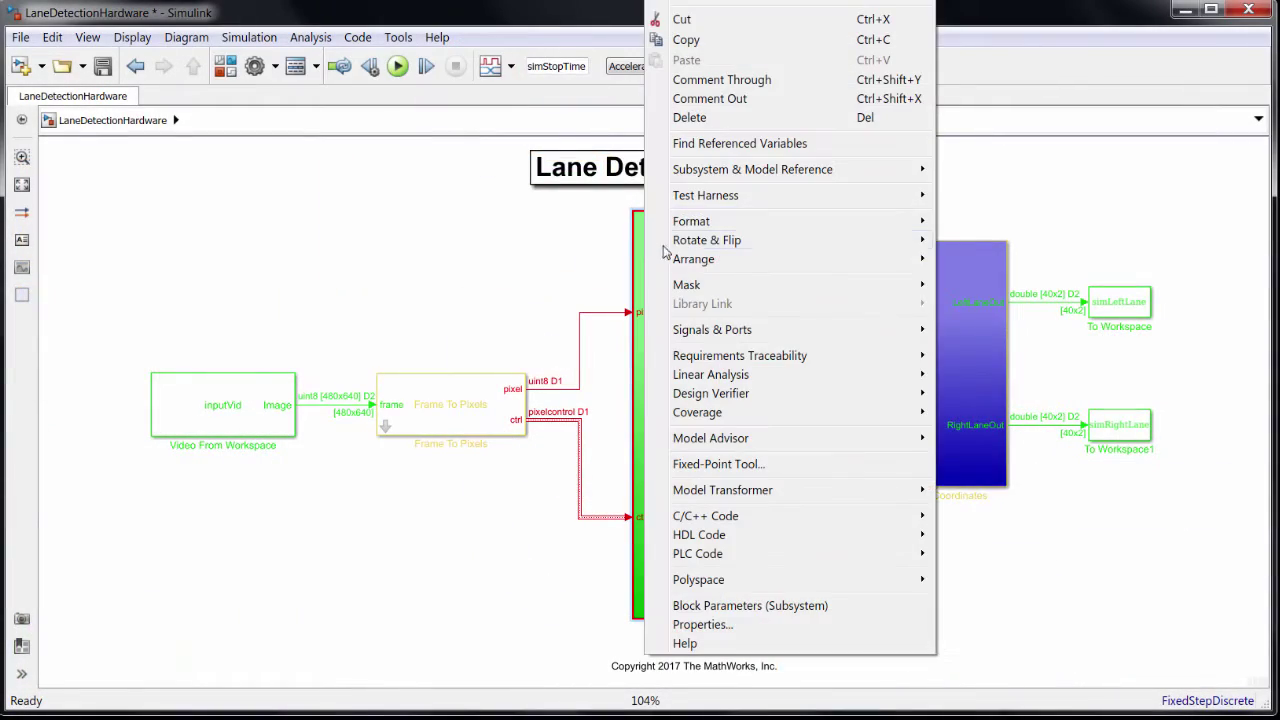
Step: Launch HDL Workflow Advisor and choose IP Core Generation workflow with Generic Xilinx Platform
mouse_move(886, 540)
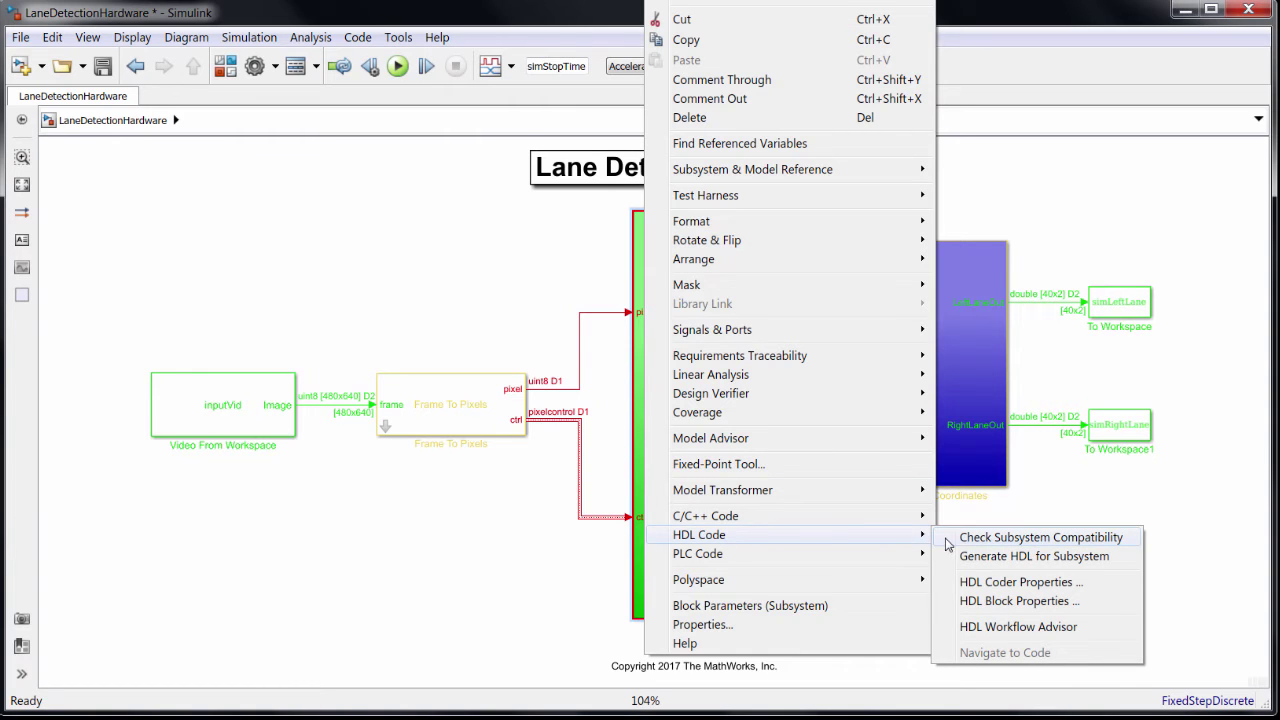
left_click(998, 627)
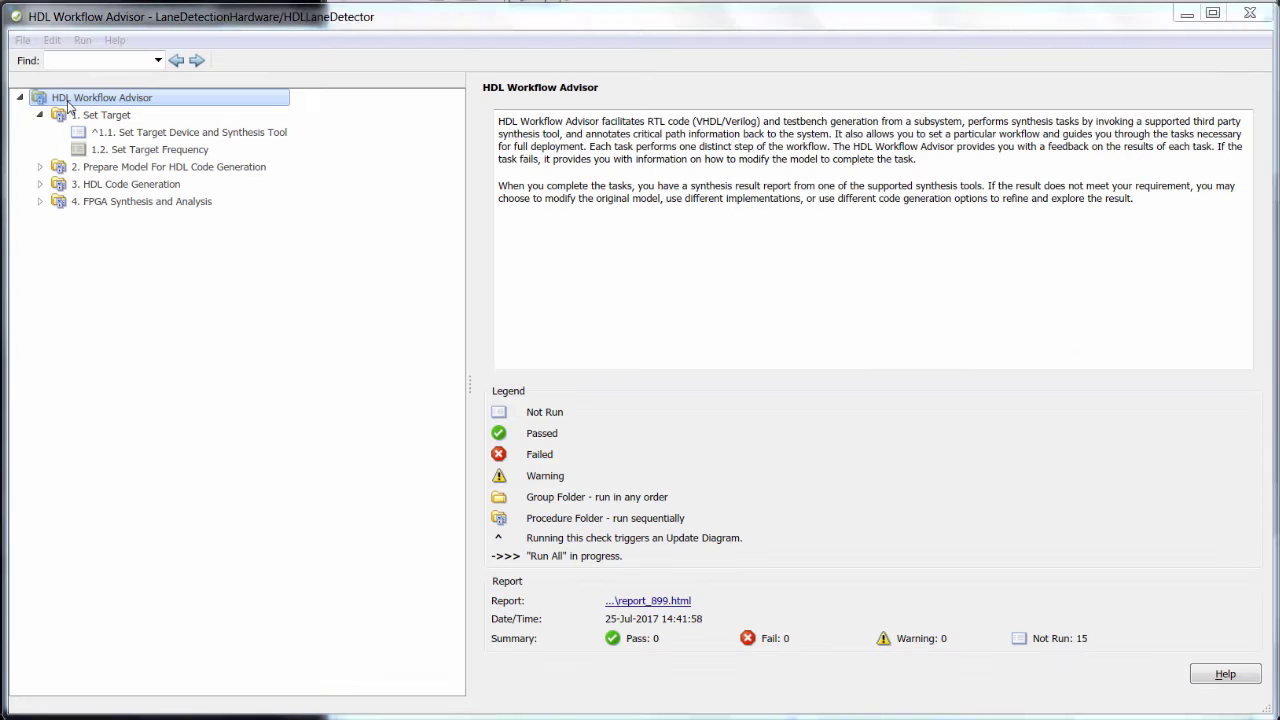
left_click(130, 132)
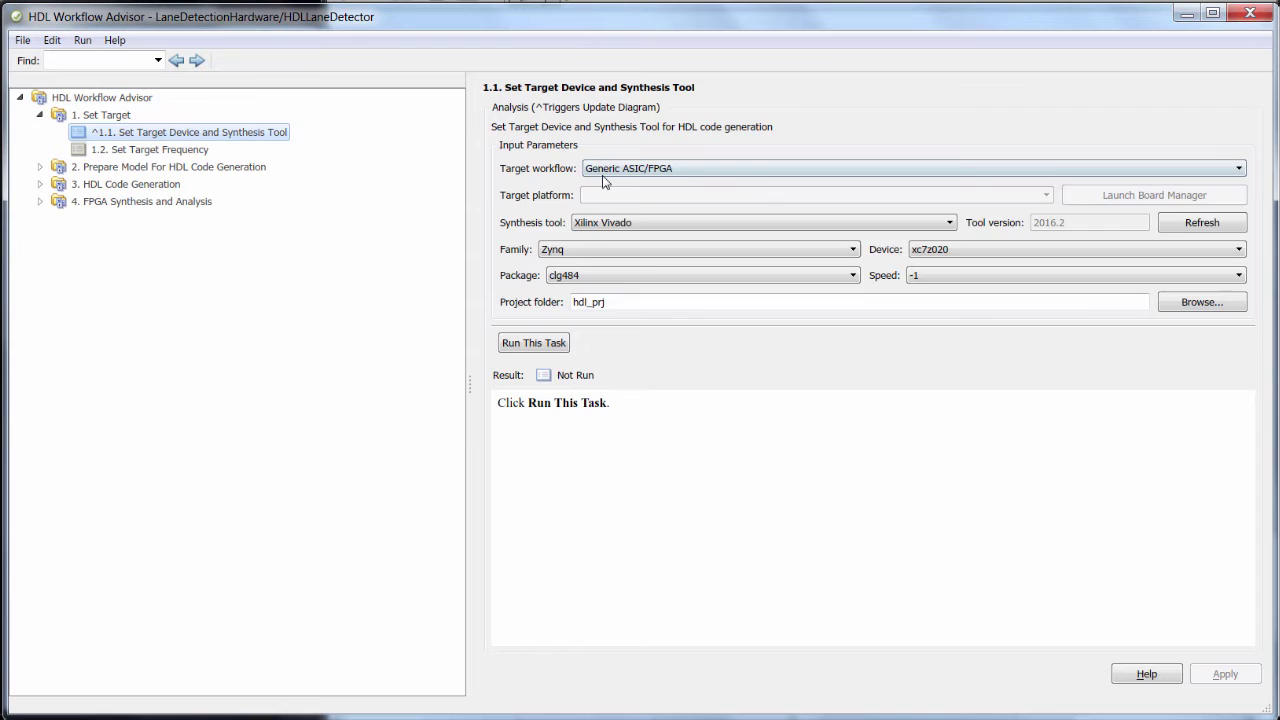
left_click(604, 170)
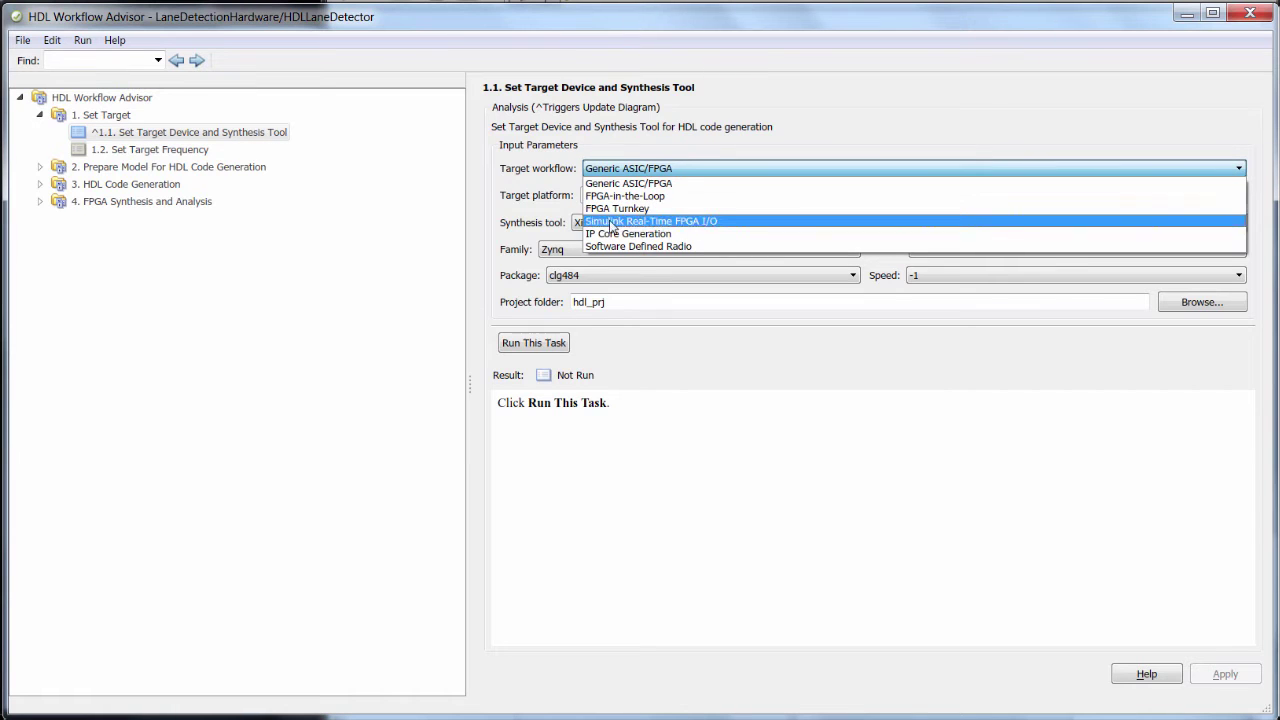
left_click(612, 231)
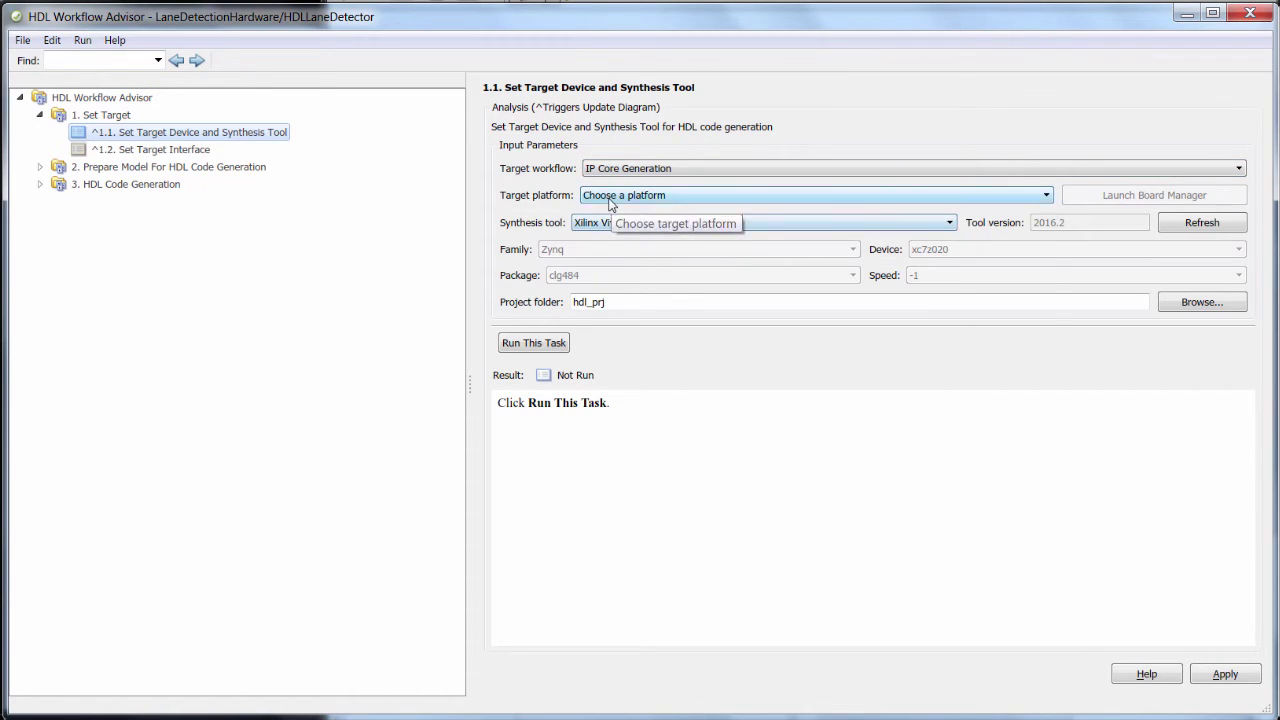
left_click(612, 200)
left_click(616, 236)
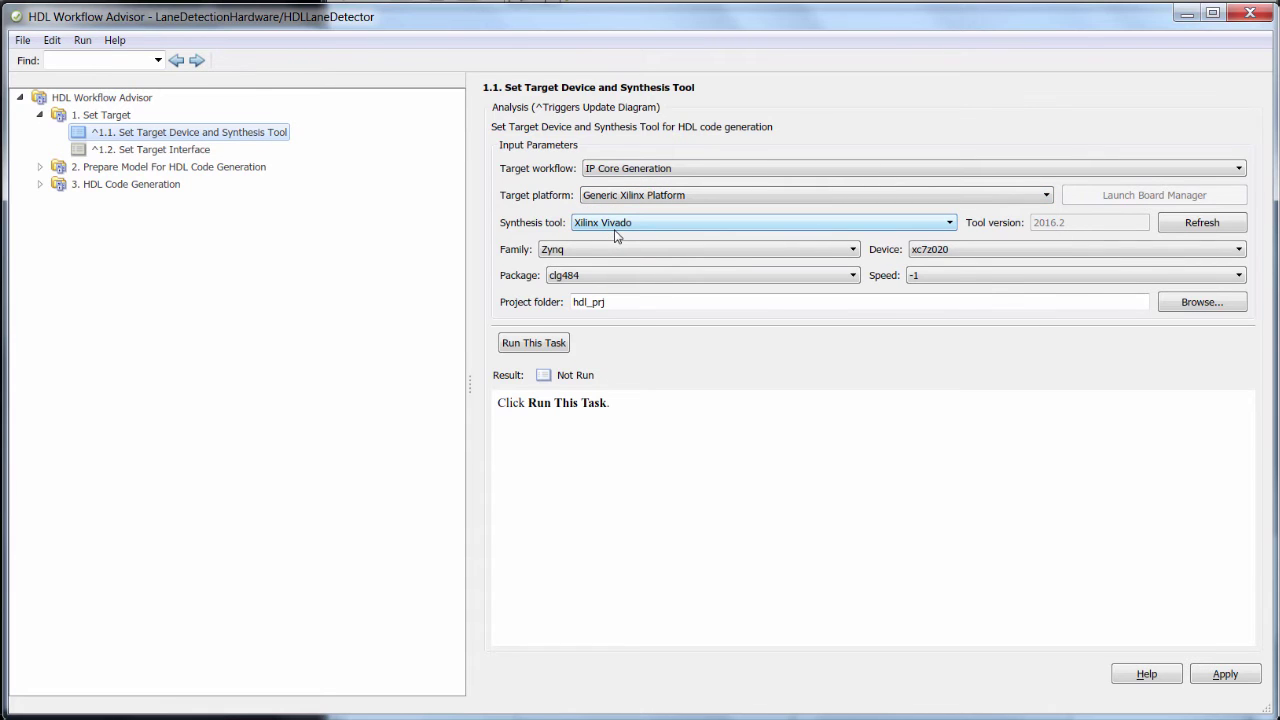
Step: Select the xc7z045 device, run the target device task, and show the target interface table
left_click(928, 254)
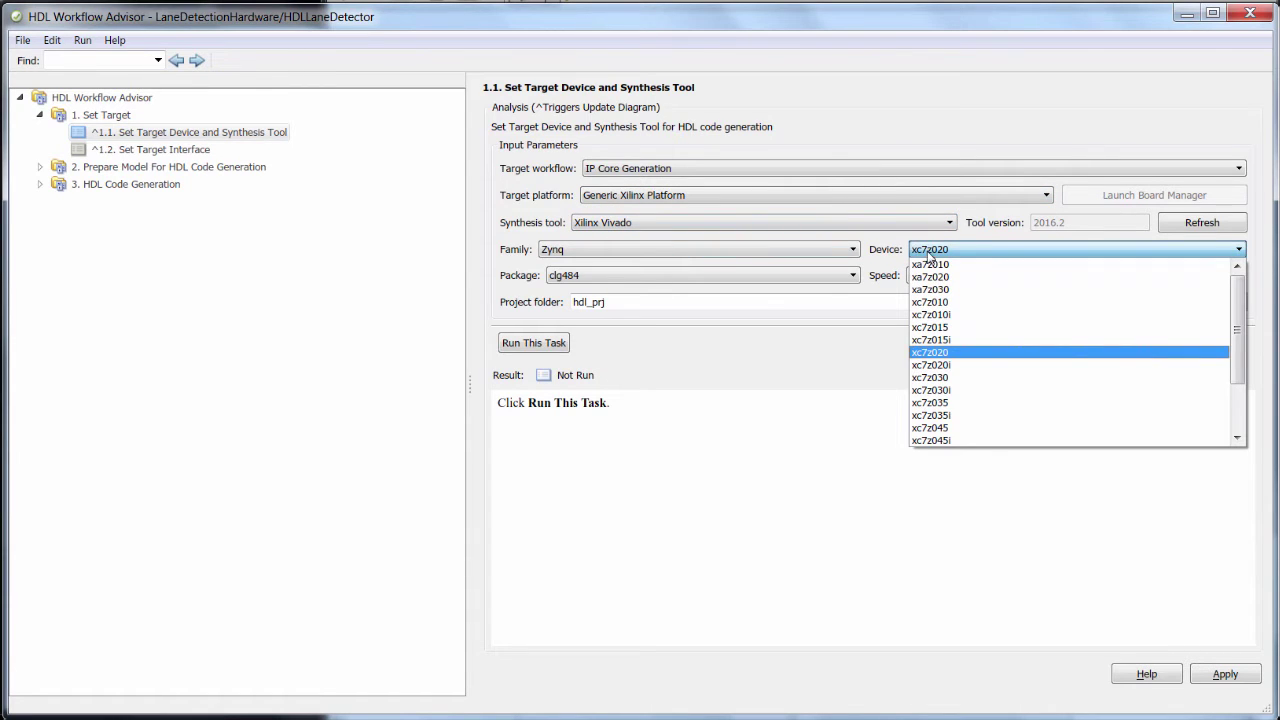
left_click(954, 430)
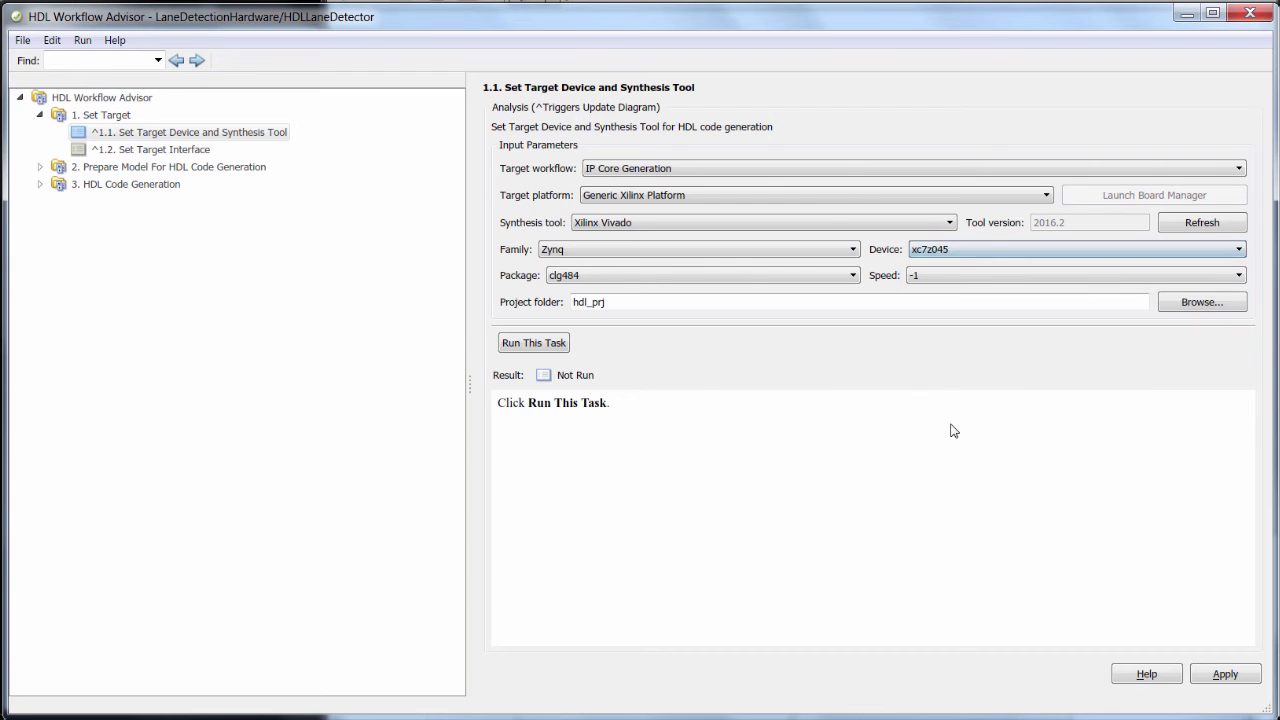
left_click(553, 344)
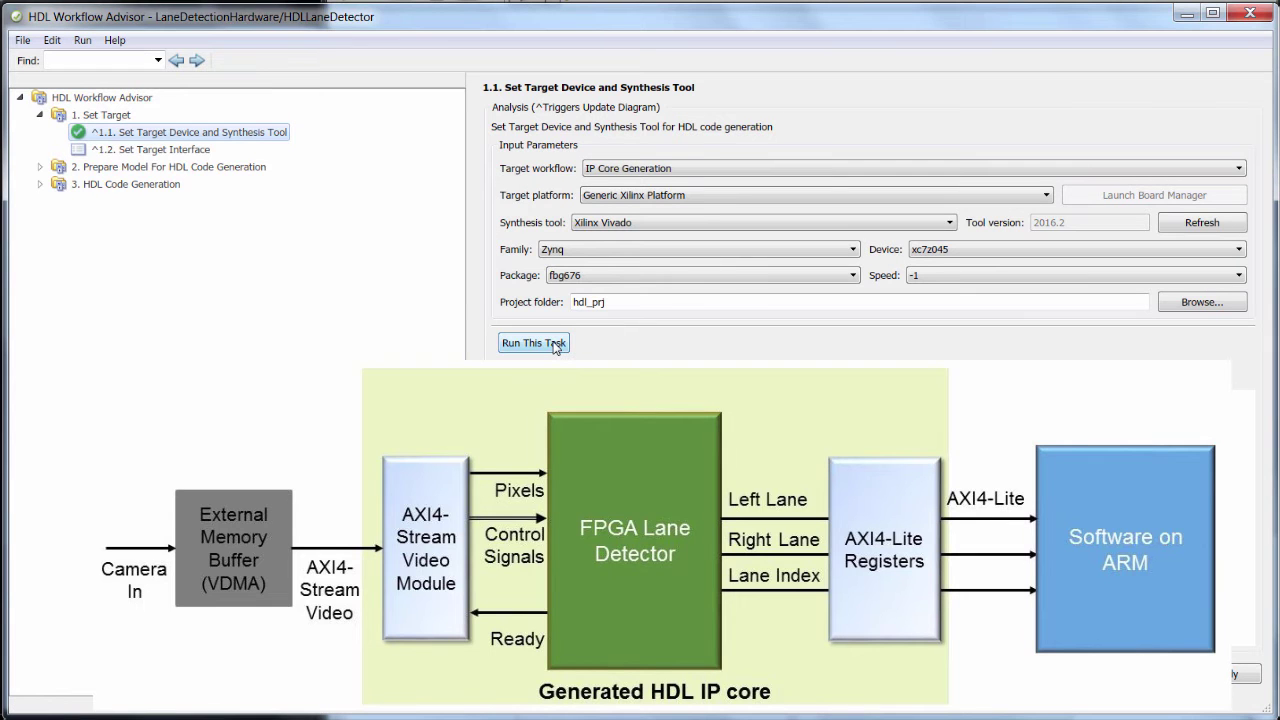
left_click(205, 150)
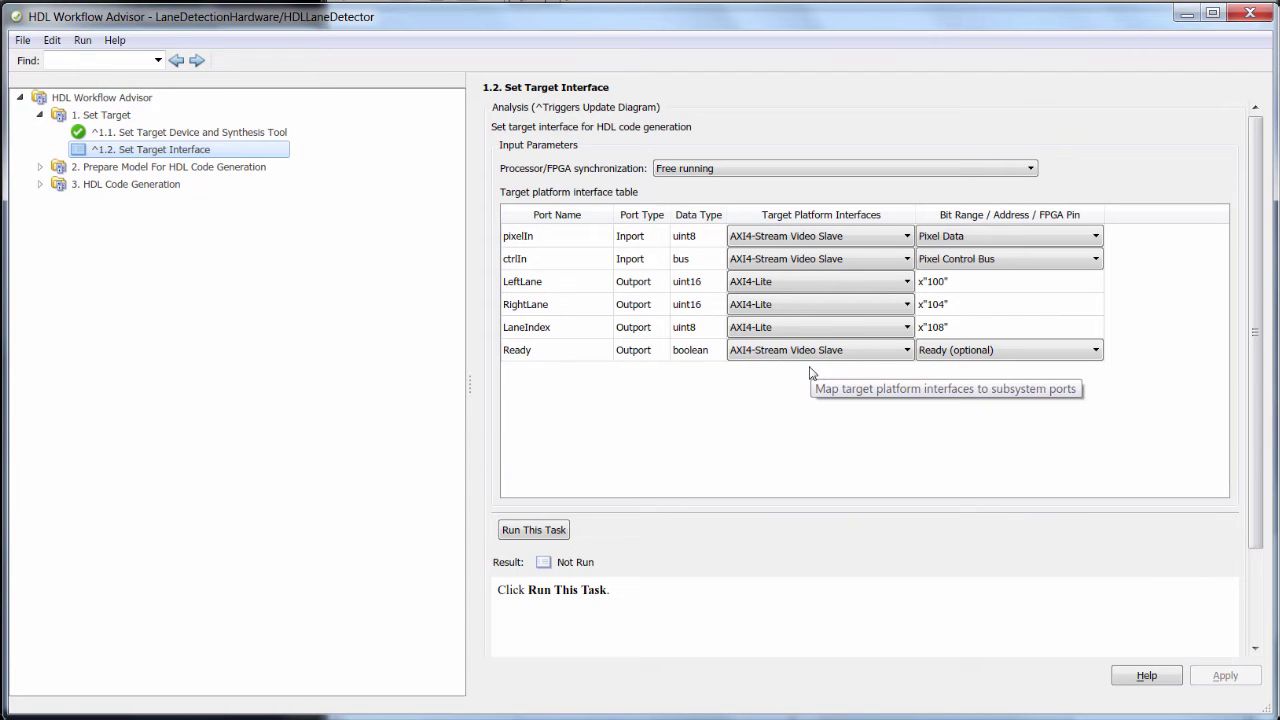
Step: Run task 1.2 Set Target Interface so it passes
left_click(556, 531)
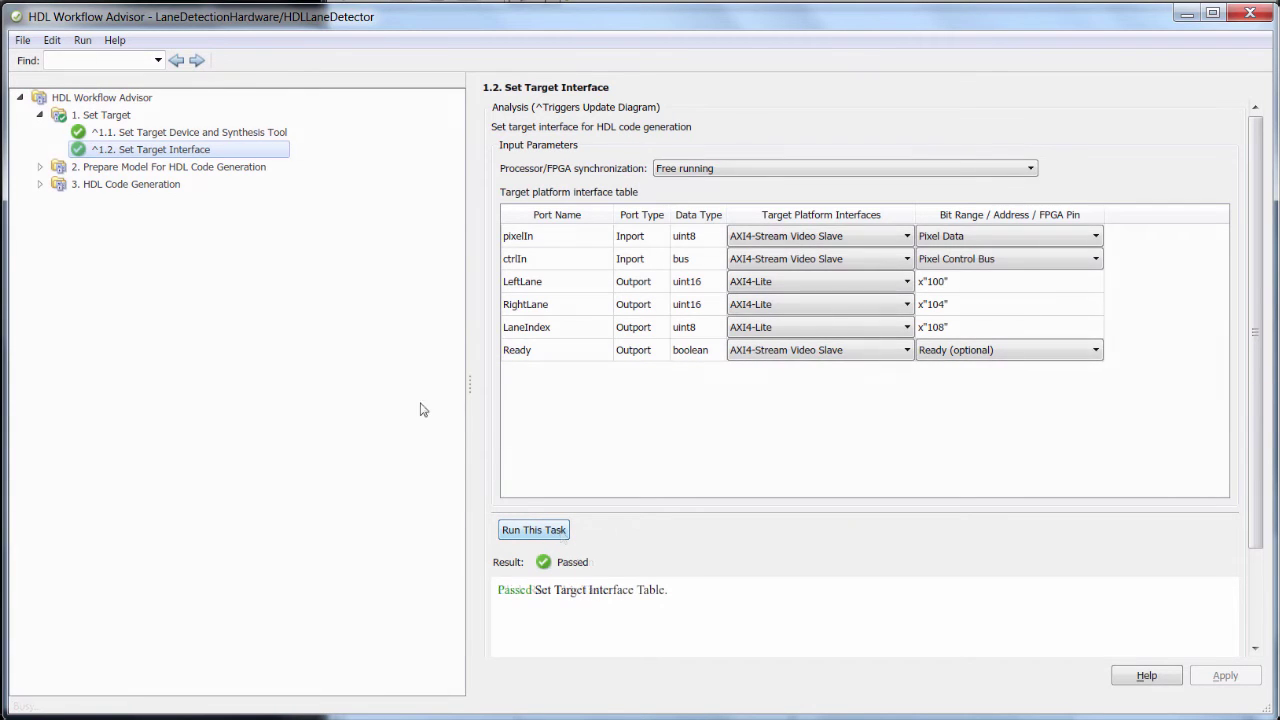
left_click(40, 167)
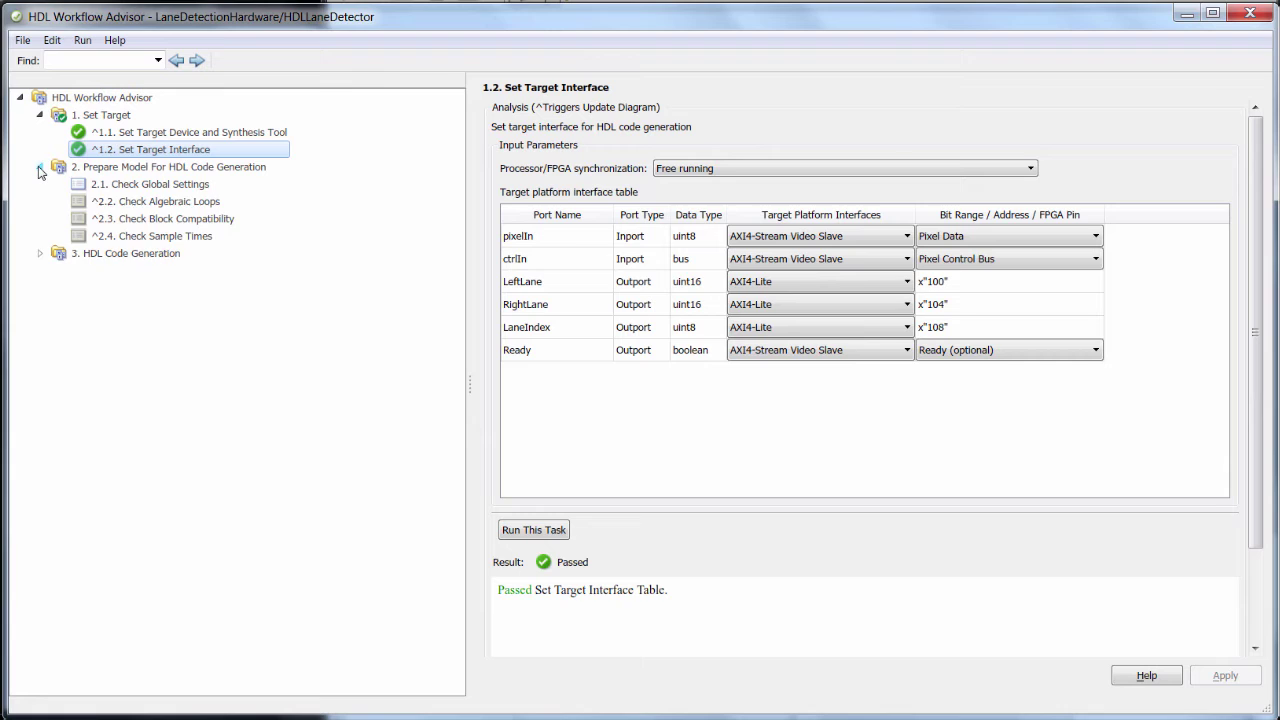
left_click(40, 167)
Step: Review code generation options 3.1.1–3.1.3, then select task 3.2 Generate RTL Code and IP Core
left_click(40, 184)
left_click(59, 201)
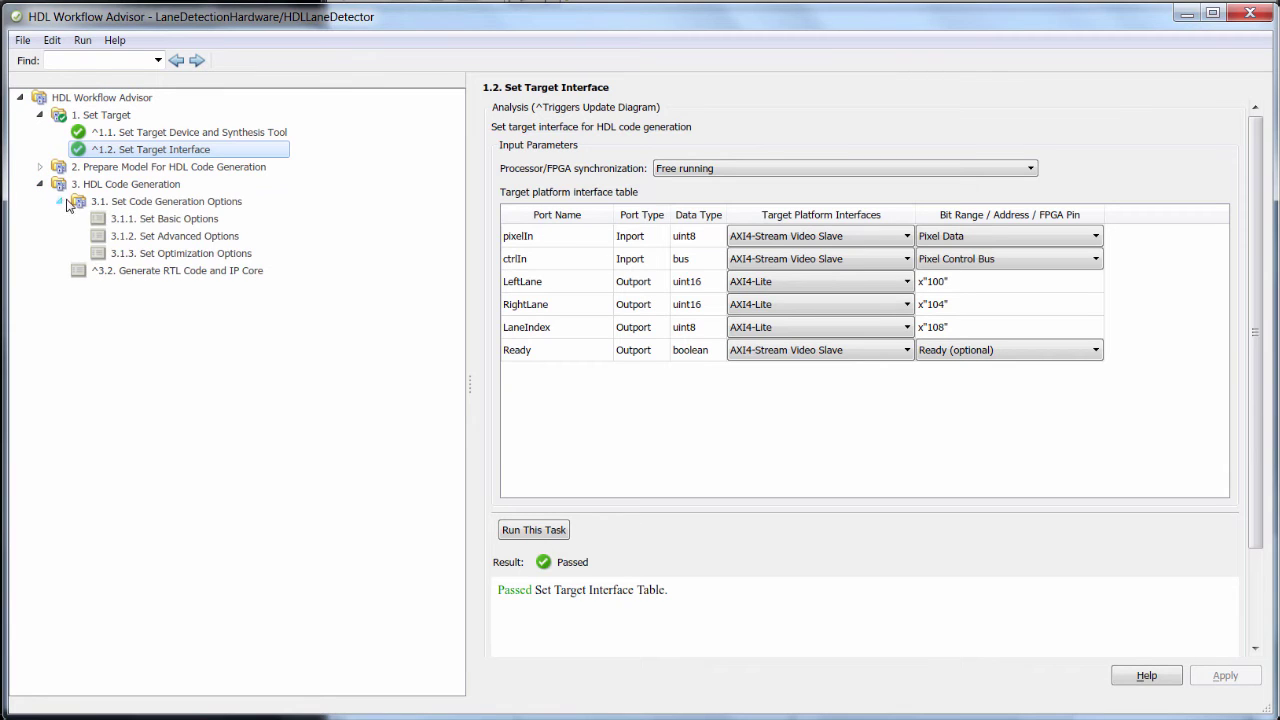
left_click(160, 219)
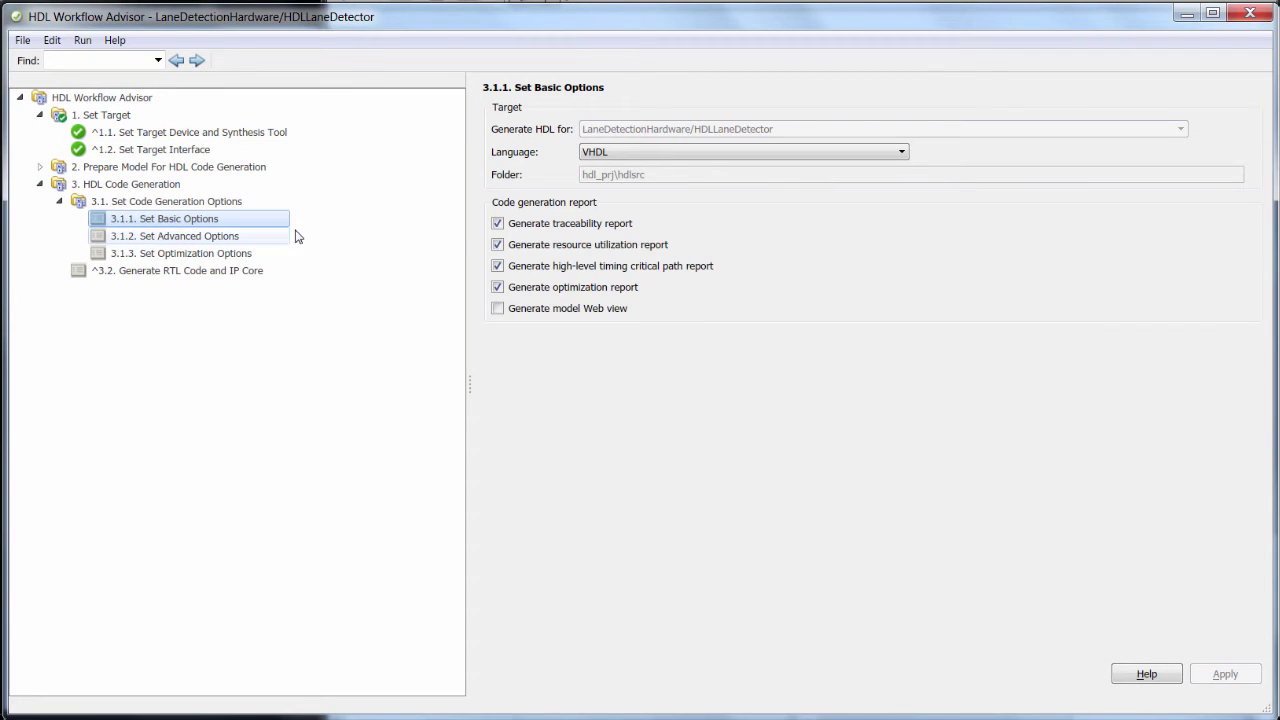
left_click(211, 240)
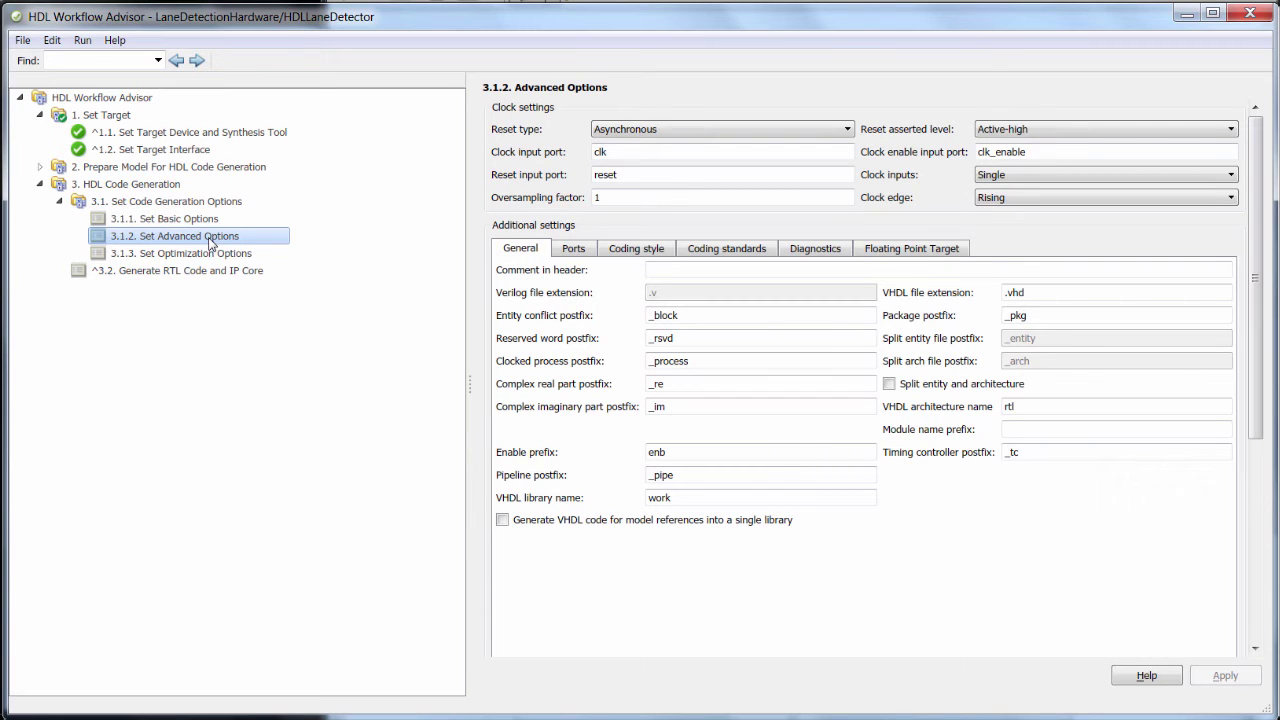
left_click(211, 254)
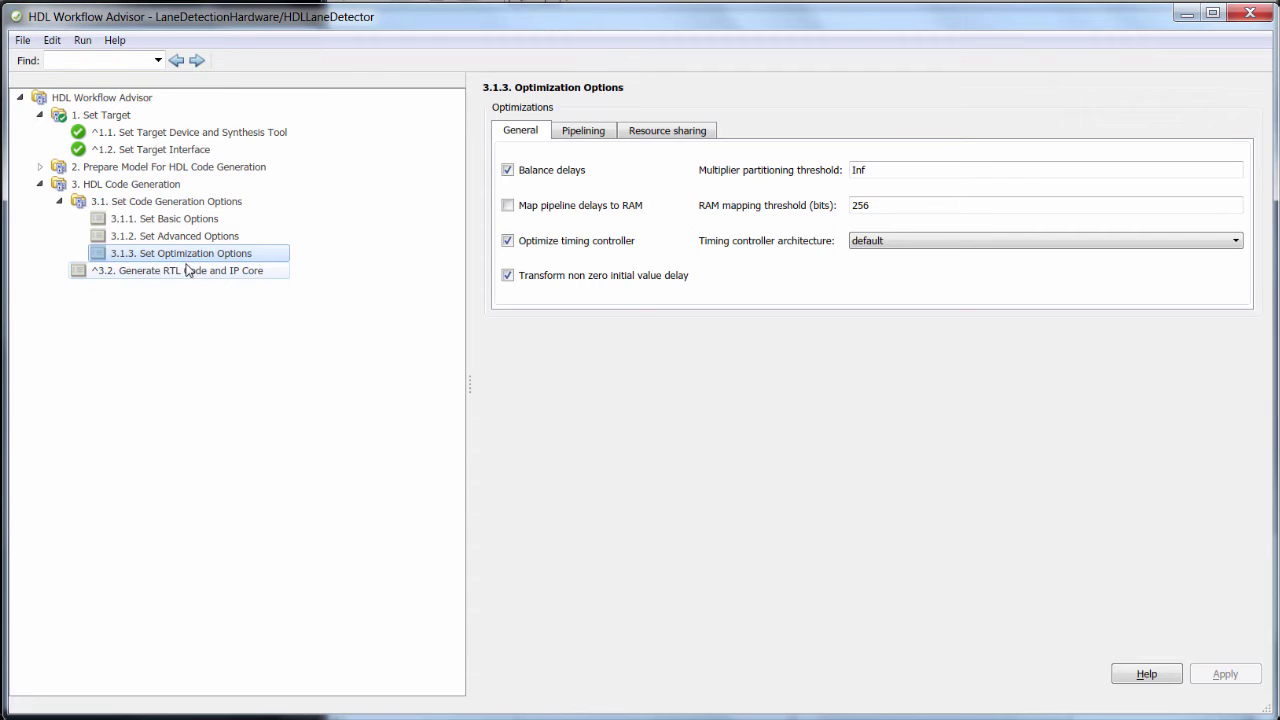
left_click(188, 272)
Step: Run all tasks through 3.2, then view the clock summary and resource report (28 multipliers, 37 RAMs)
right_click(188, 274)
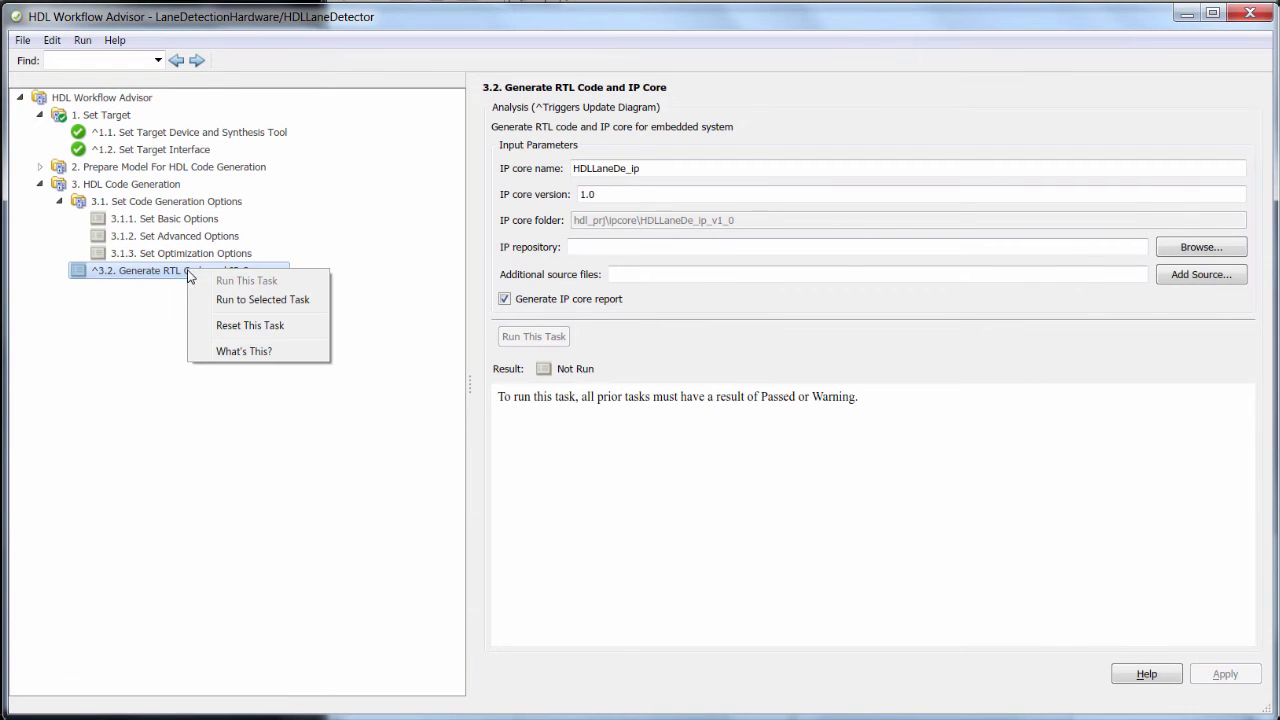
left_click(212, 301)
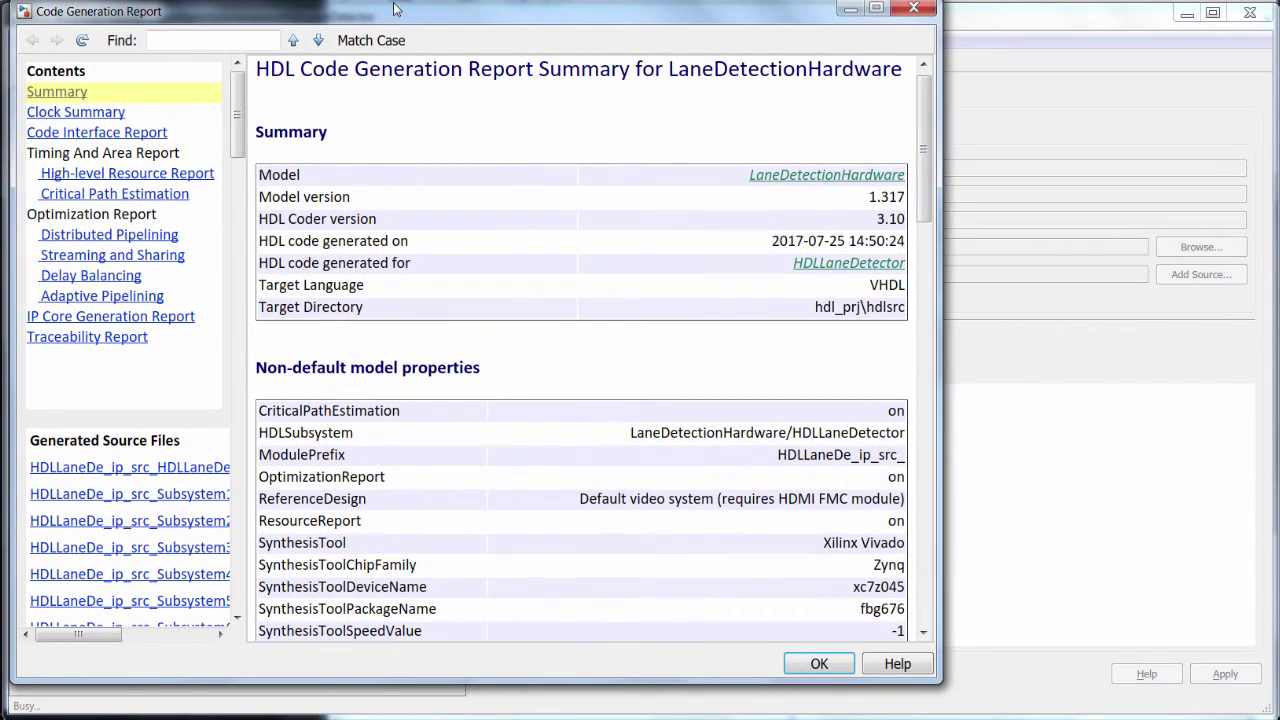
left_click(114, 118)
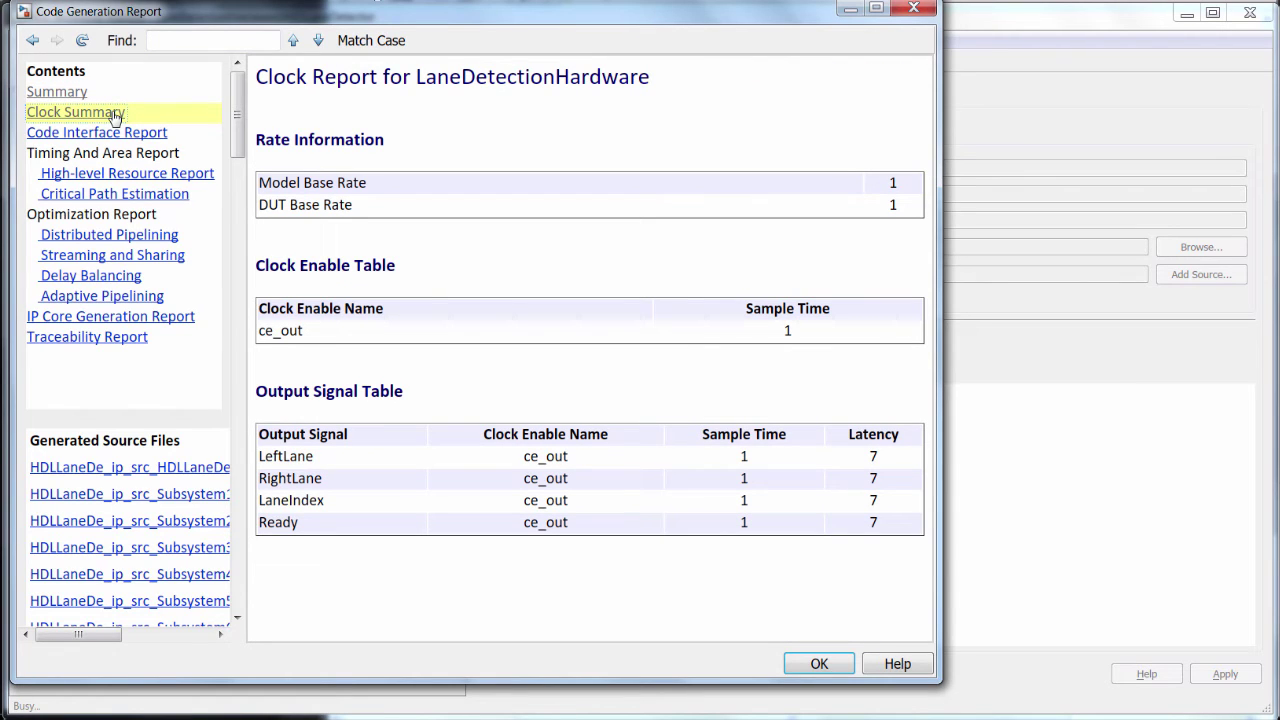
left_click(116, 175)
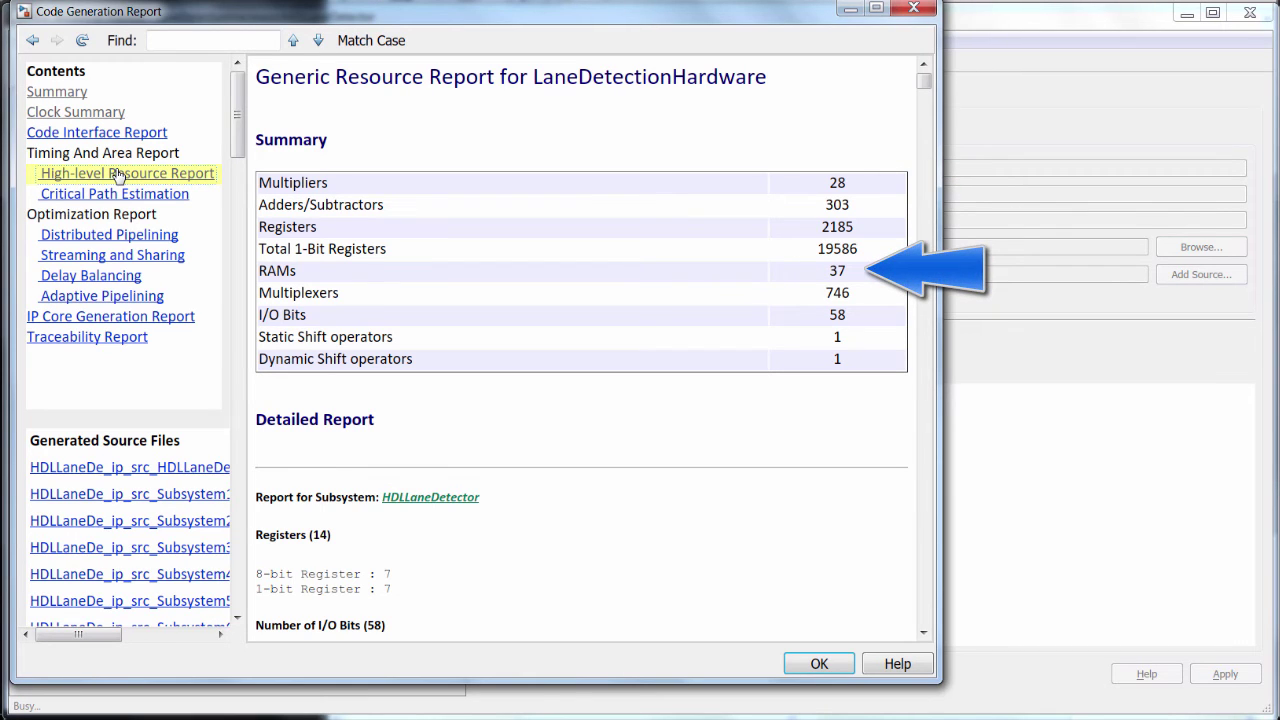
Step: Page through the per-subsystem resource breakdown, then view the Critical Path Estimation
left_click(921, 545)
left_click(920, 544)
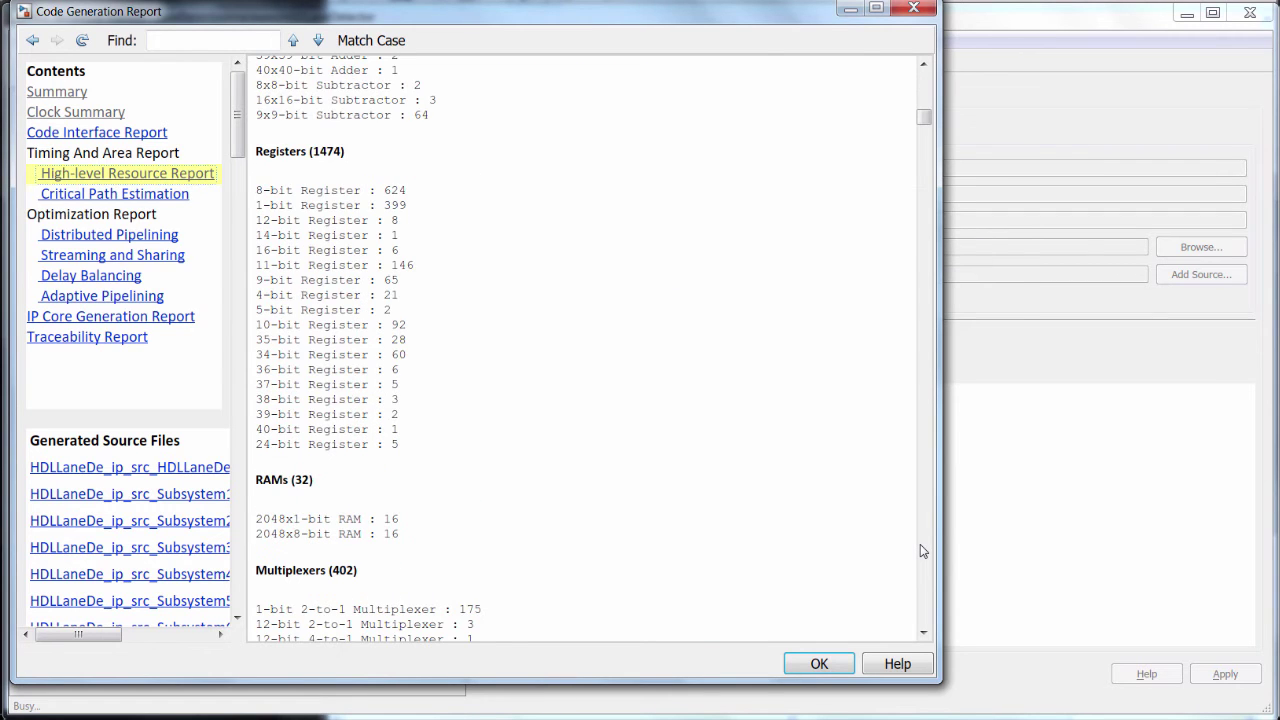
left_click(920, 544)
left_click(920, 545)
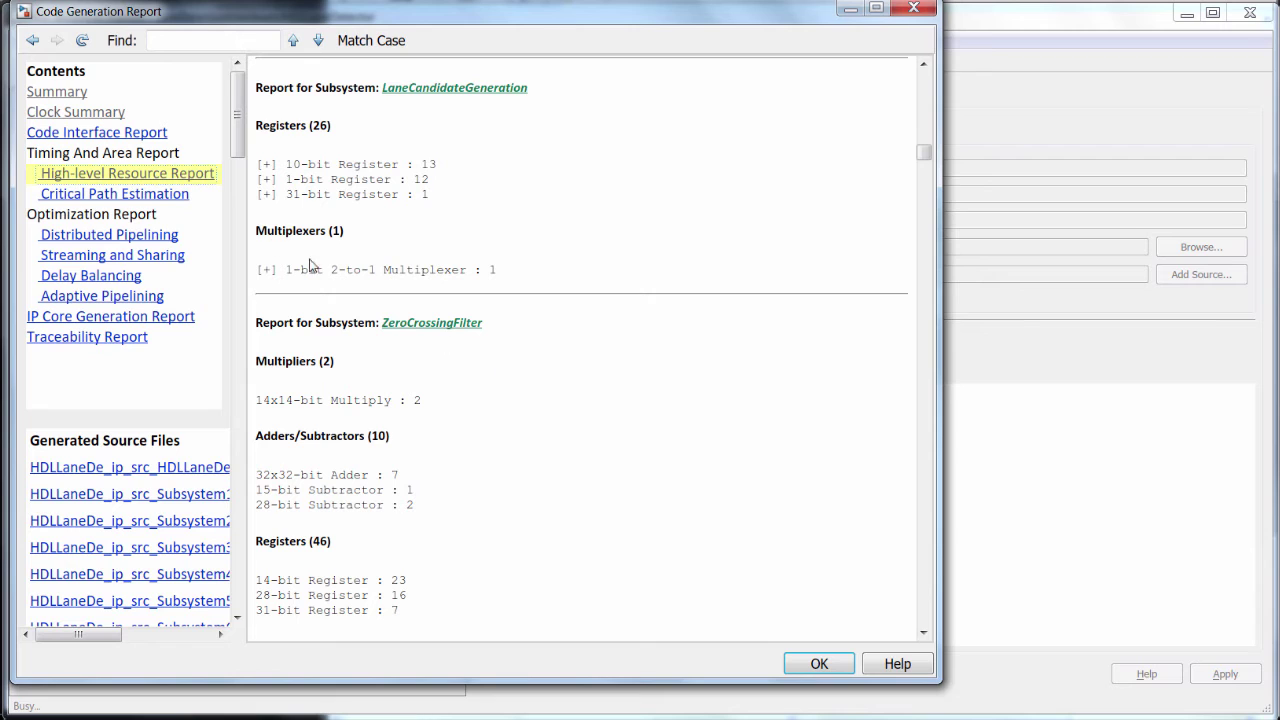
left_click(175, 194)
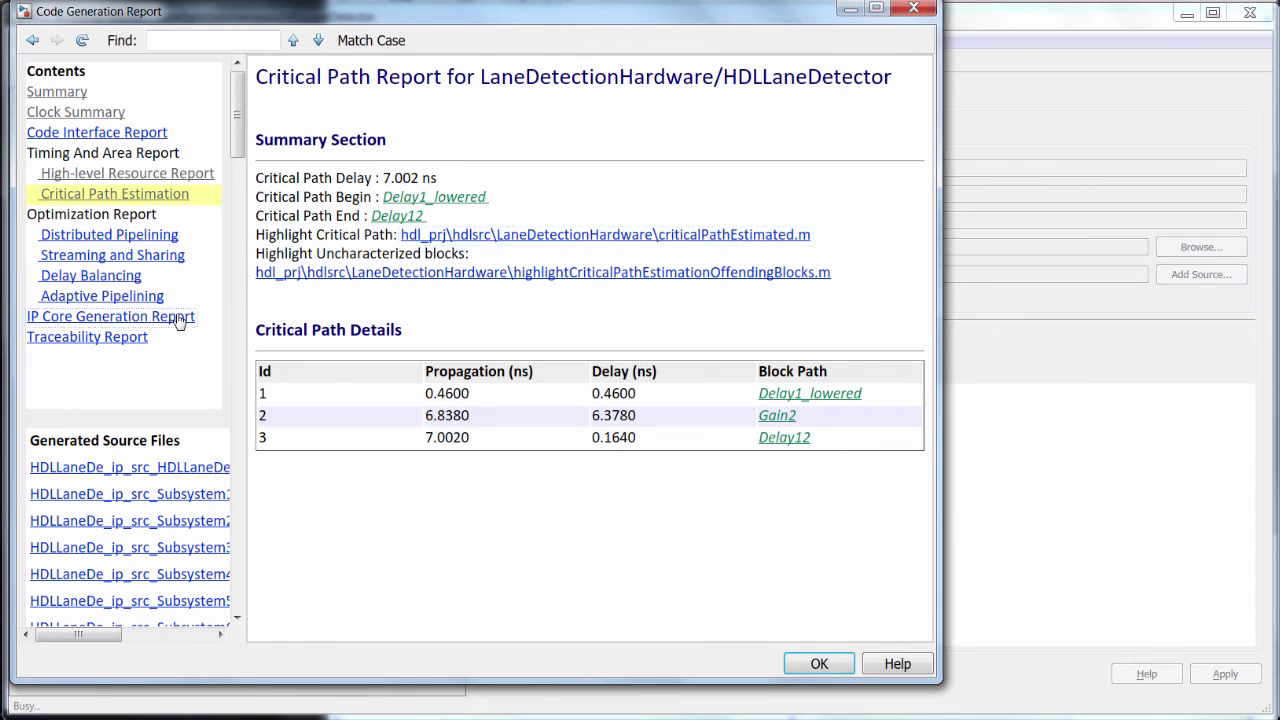
Step: Read the IP Core Generation Report's register address mapping and Vivado integration steps
left_click(178, 317)
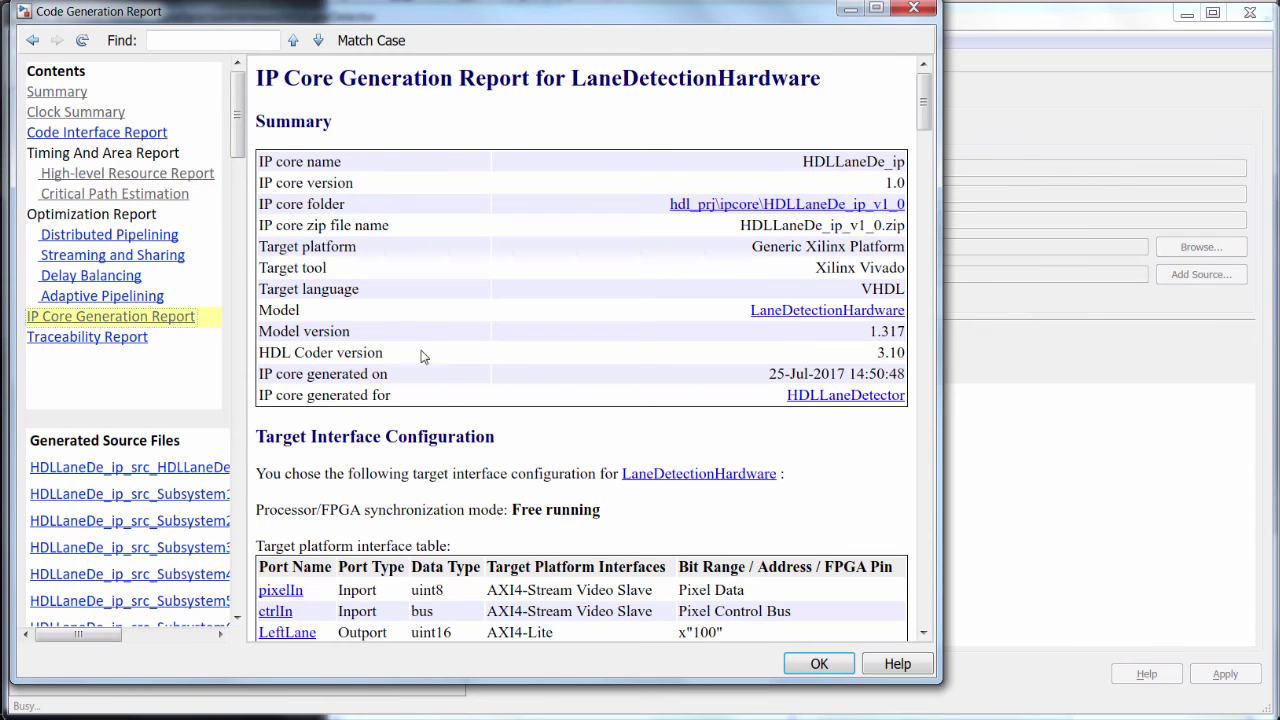
left_click(926, 600)
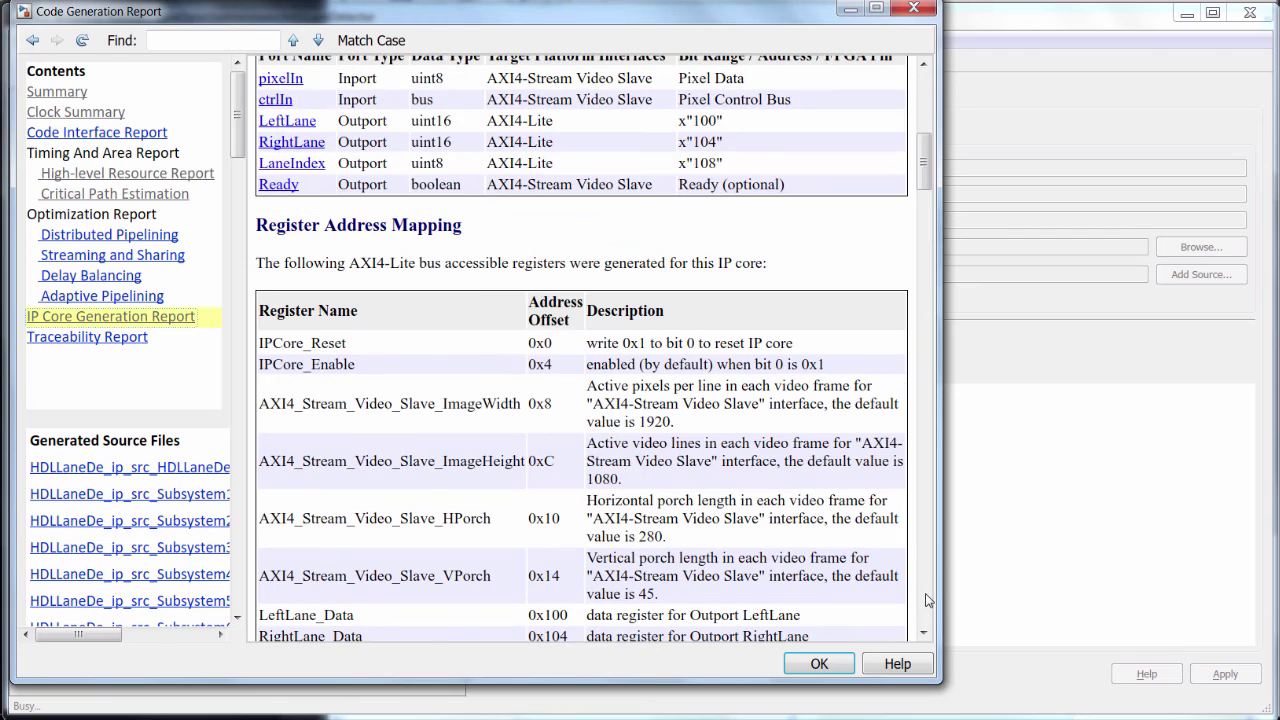
left_click(926, 600)
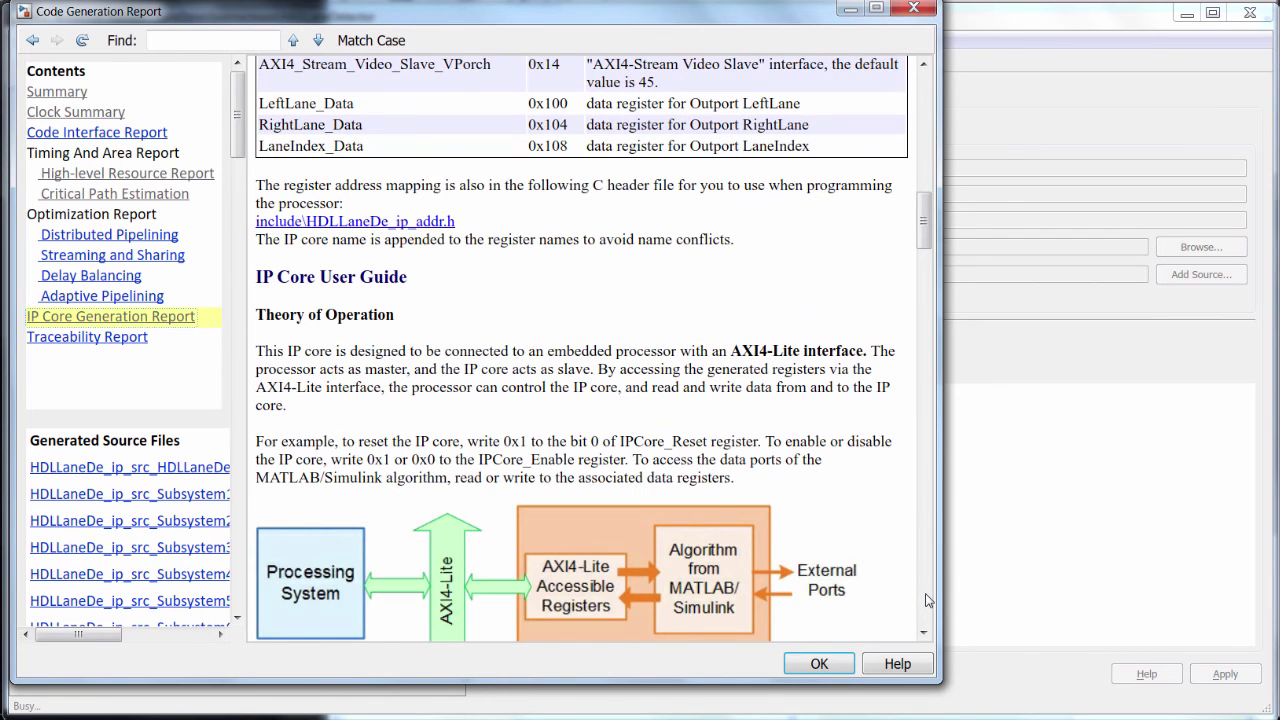
left_click(926, 600)
left_click(926, 600)
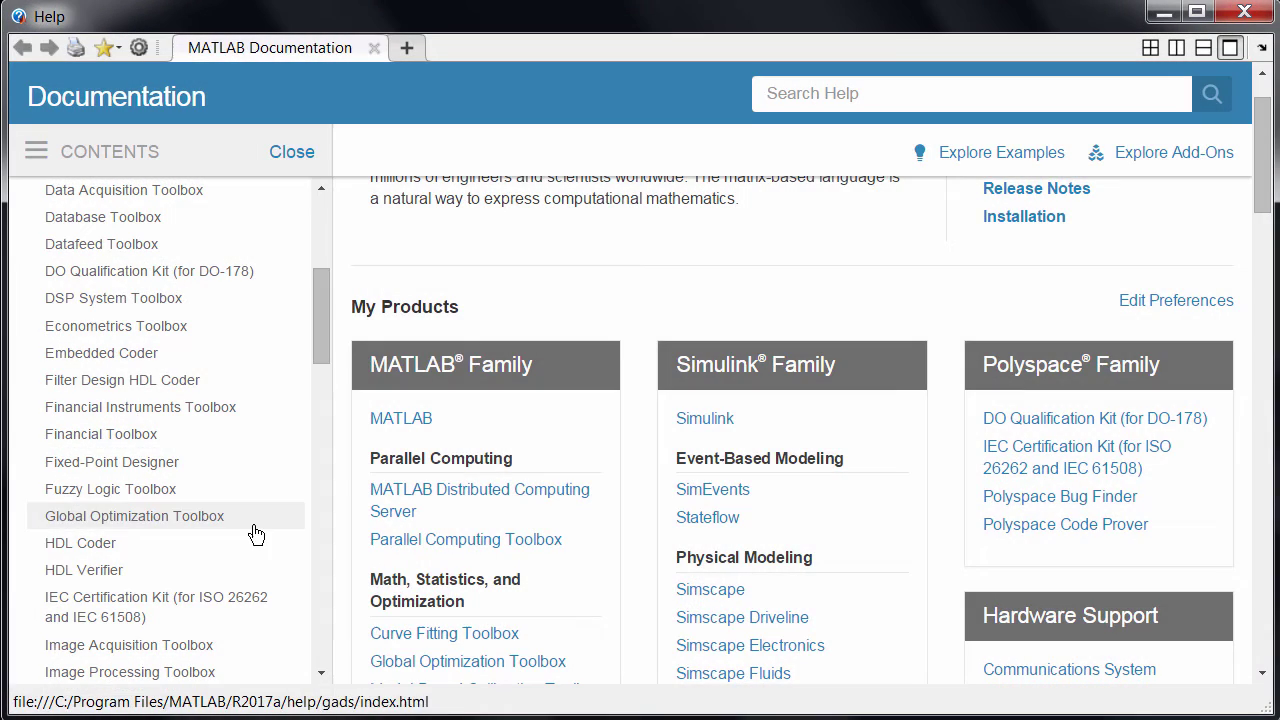
Step: From the documentation home, go to Vision HDL Toolbox Examples and open the Lane Detection example page
left_click(218, 548)
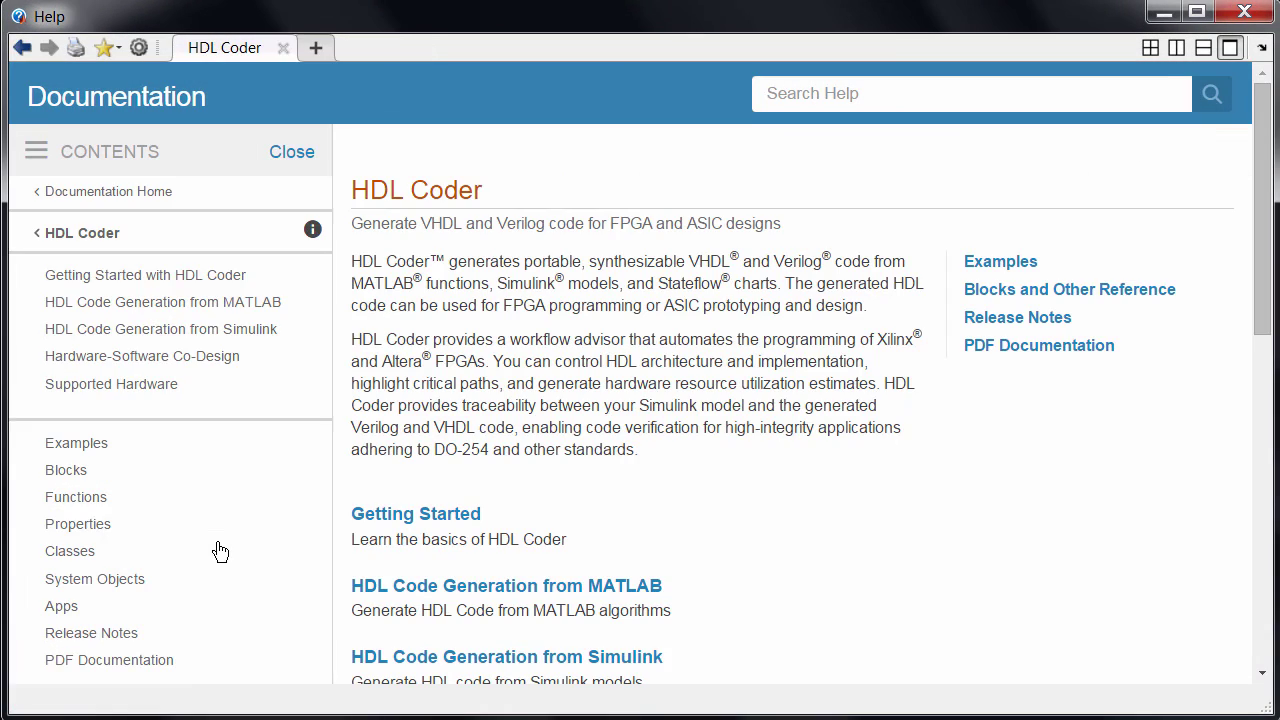
left_click(22, 47)
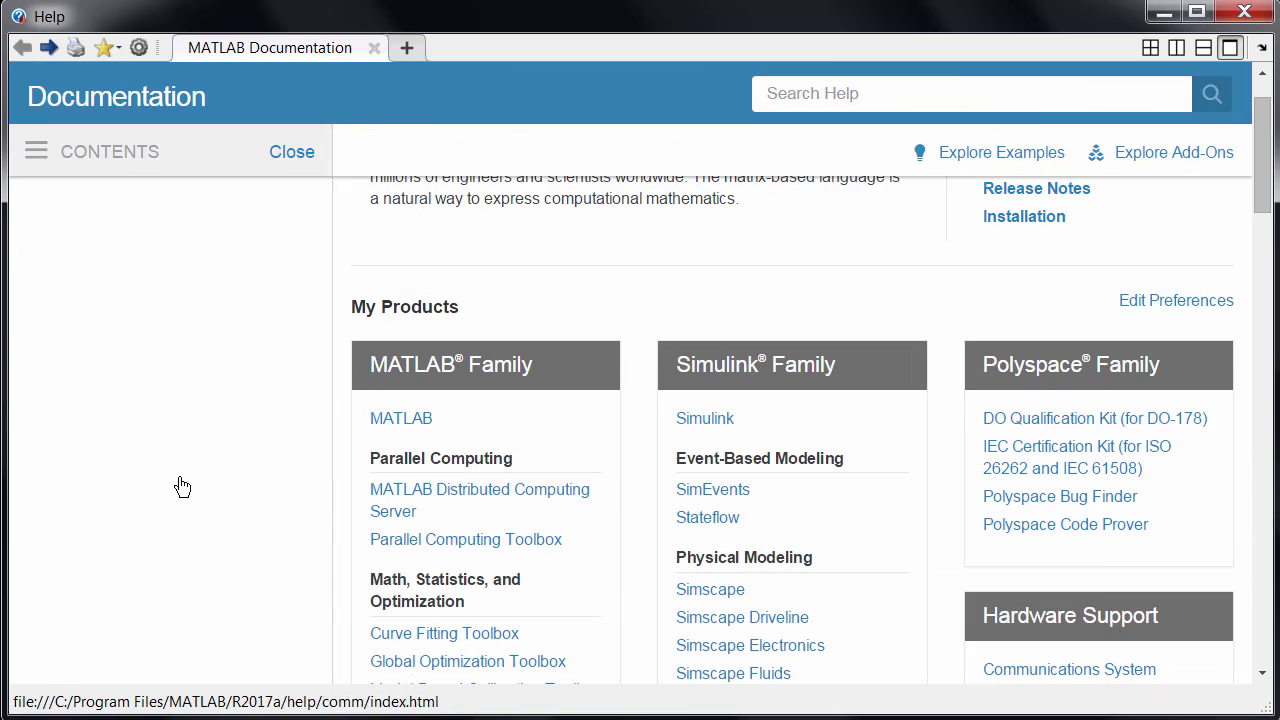
scroll(185, 517, "down", 15)
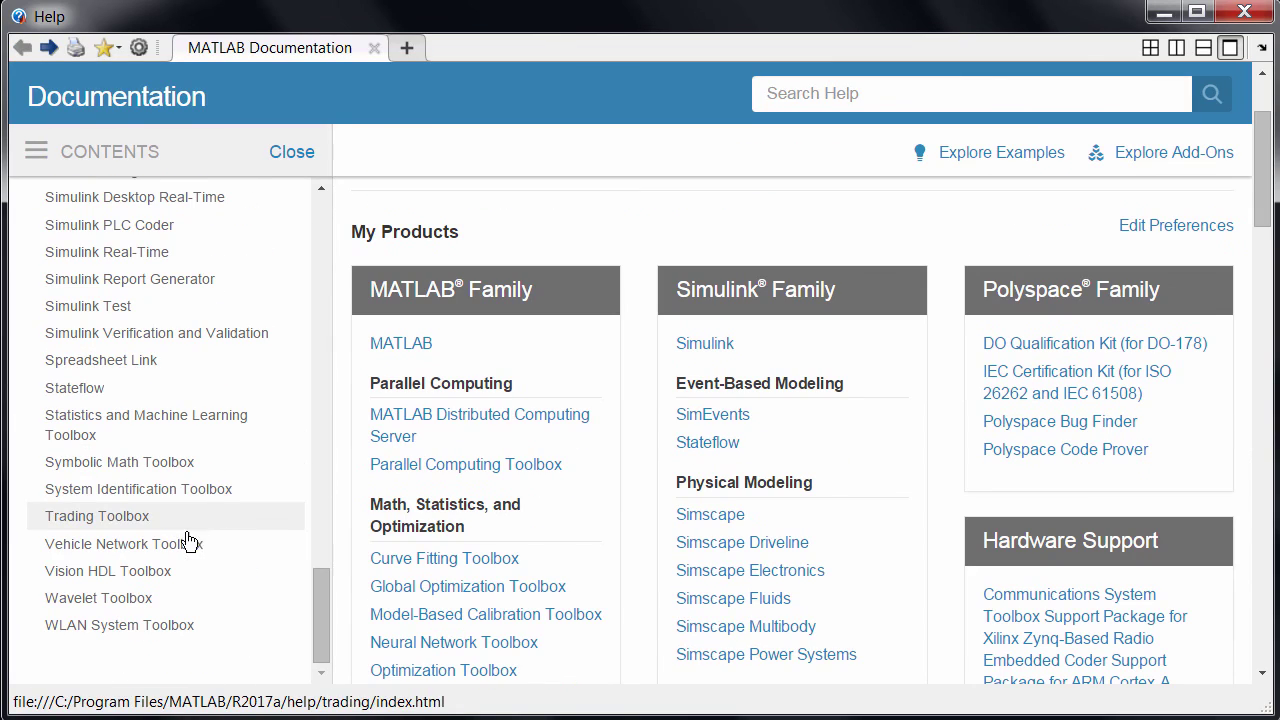
left_click(163, 574)
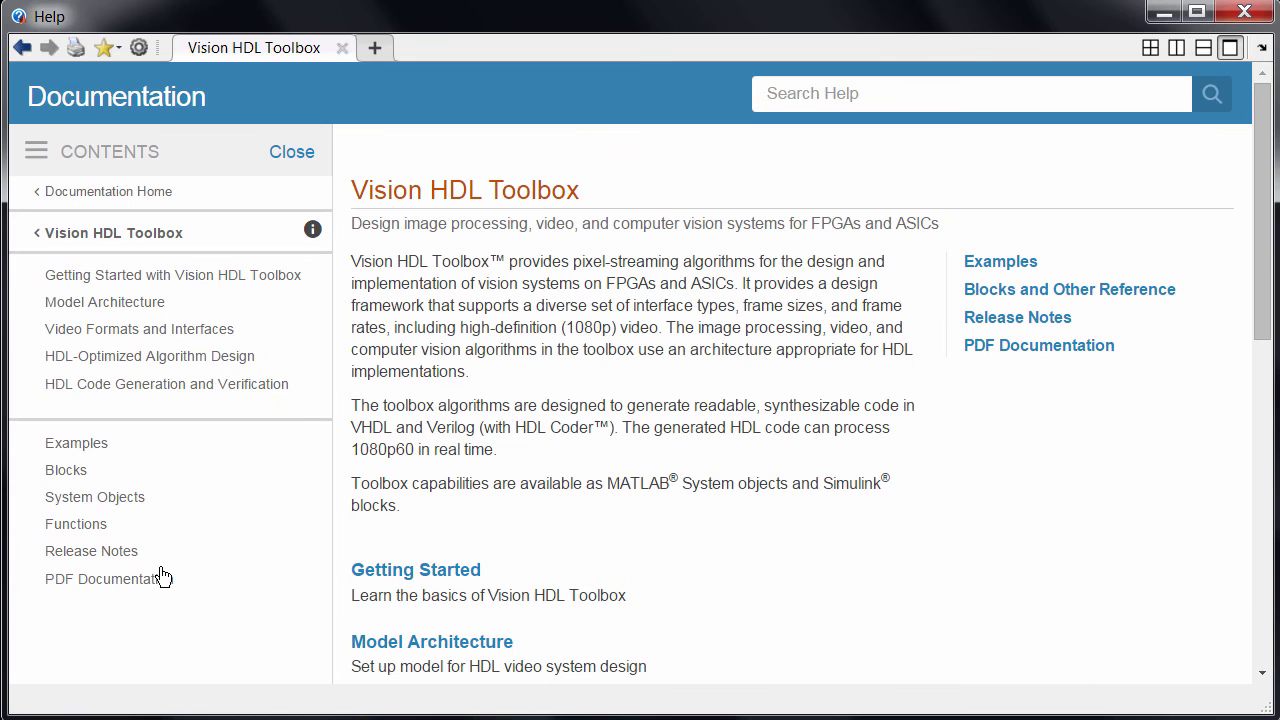
left_click(975, 266)
scroll(1037, 394, "down", 5)
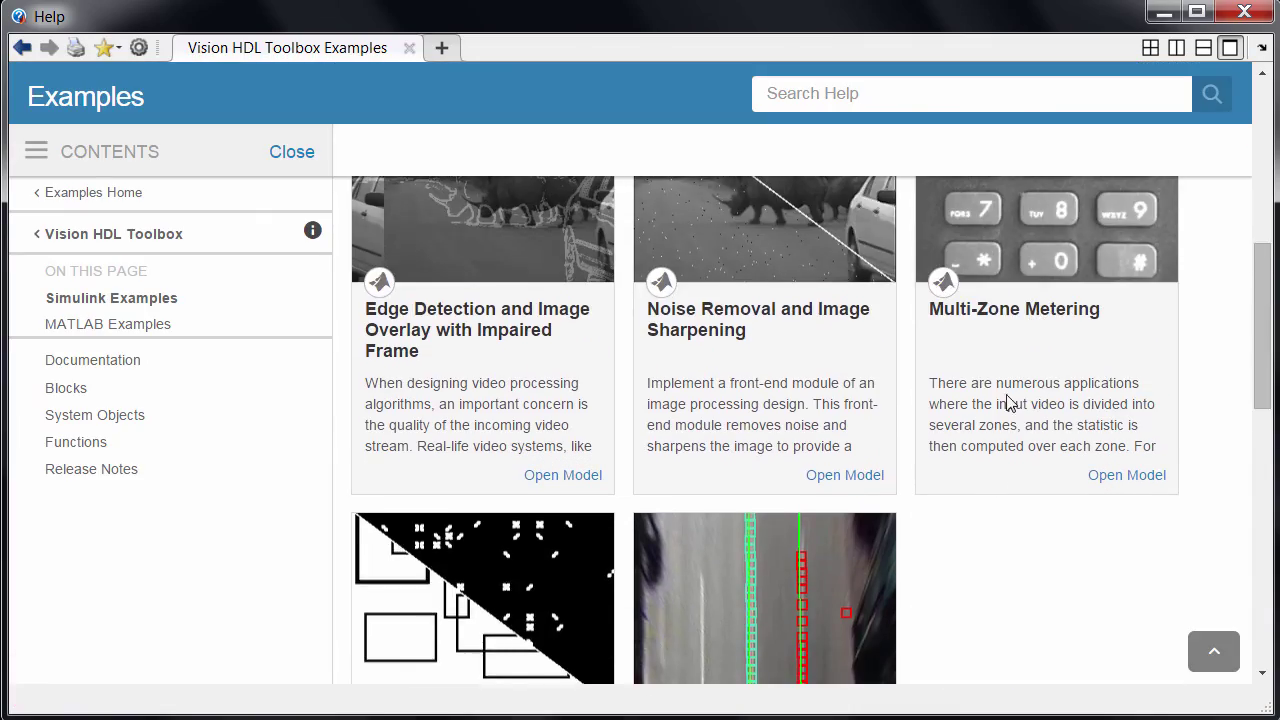
scroll(735, 560, "down", 2)
left_click(724, 586)
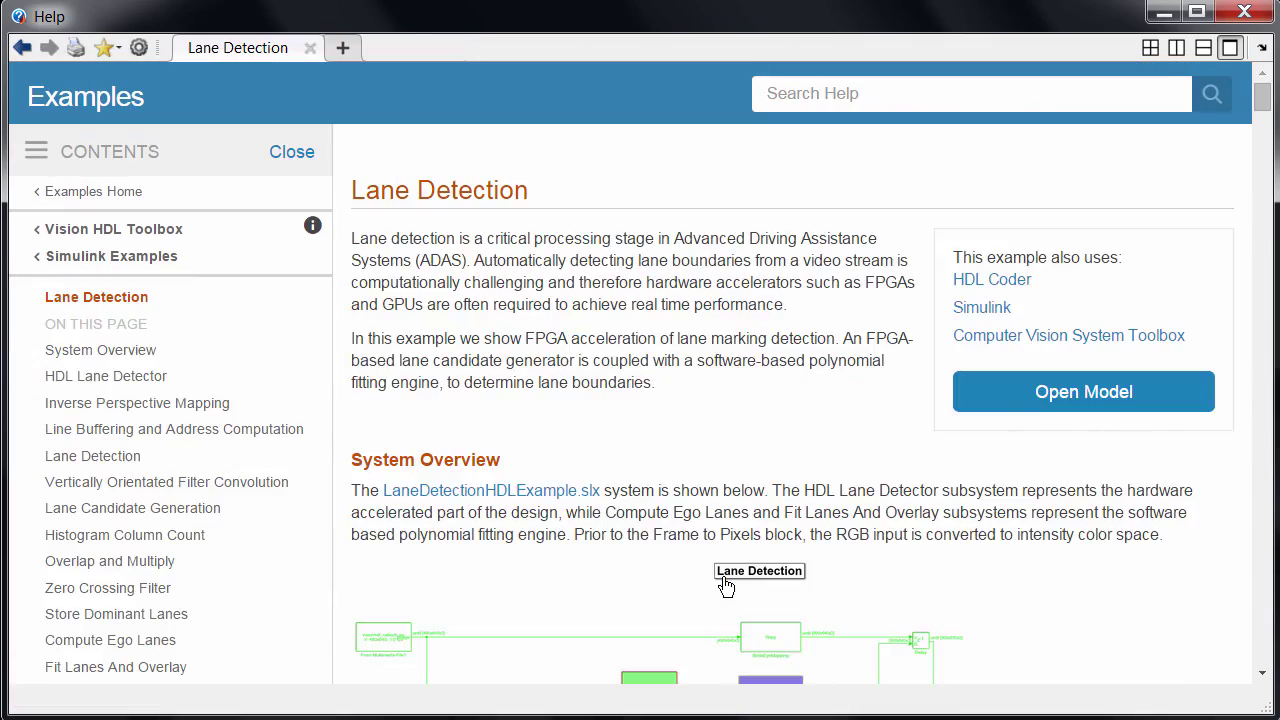